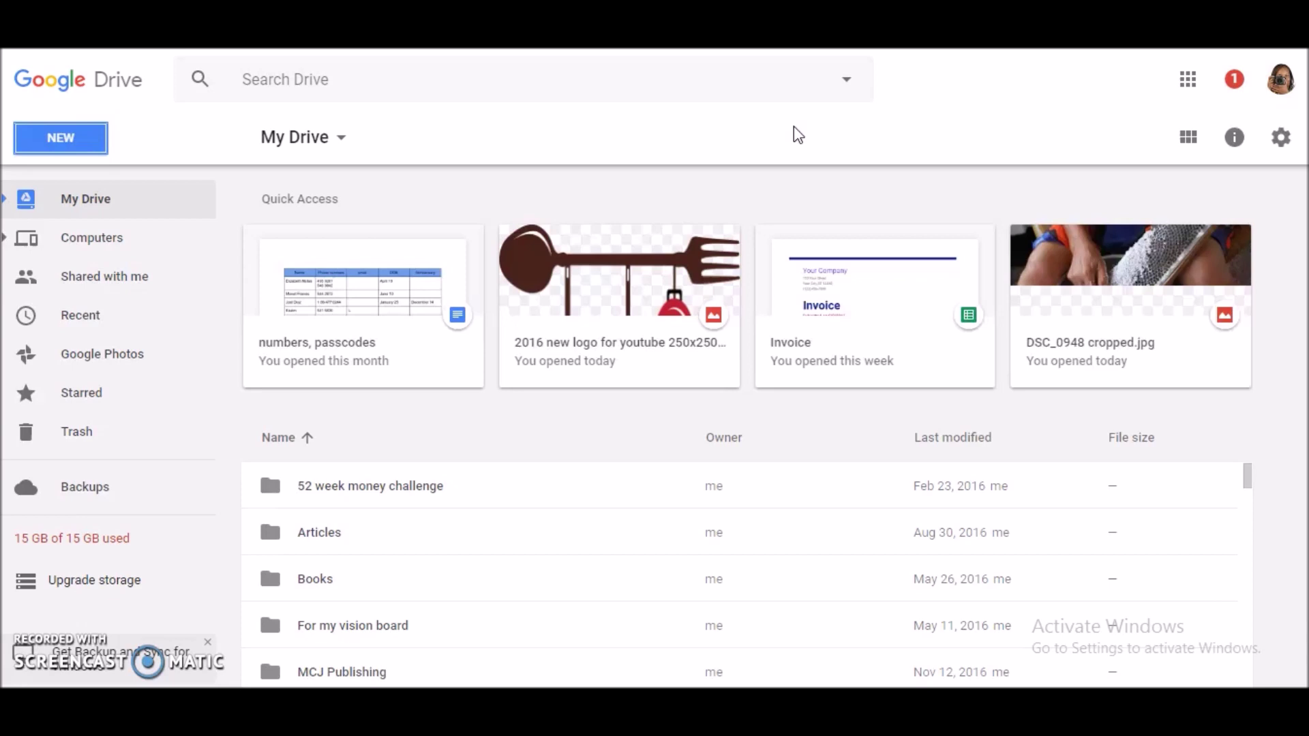
# - From Drive's New menu, start a Google Sheets spreadsheet from a template
pyautogui.click(791, 134)
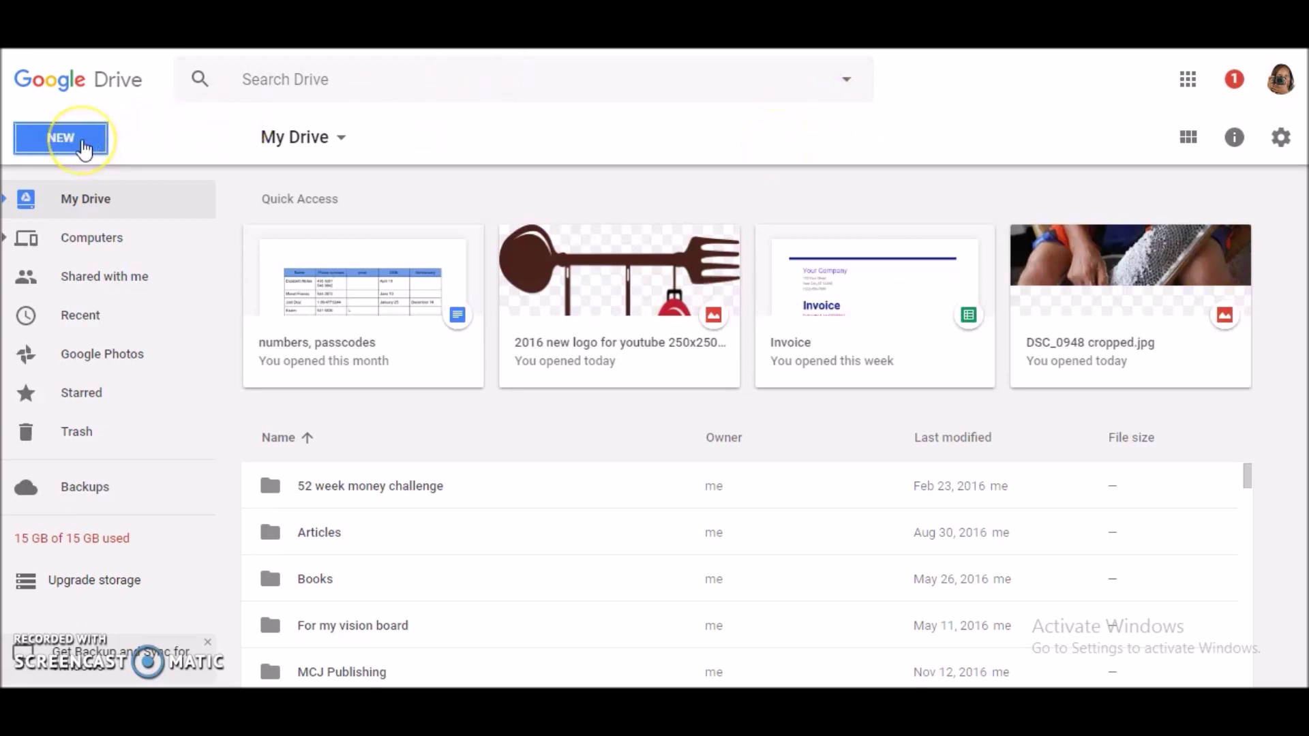
pyautogui.click(84, 136)
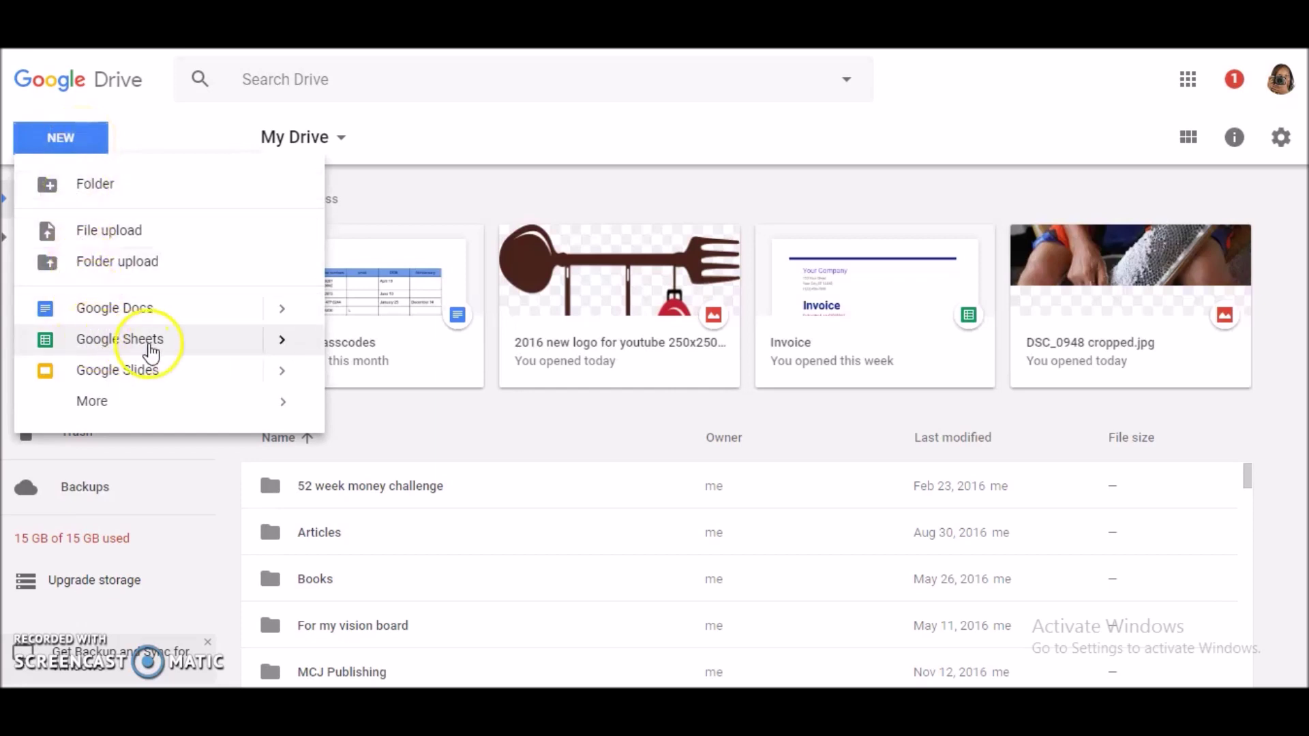
pyautogui.moveTo(283, 340)
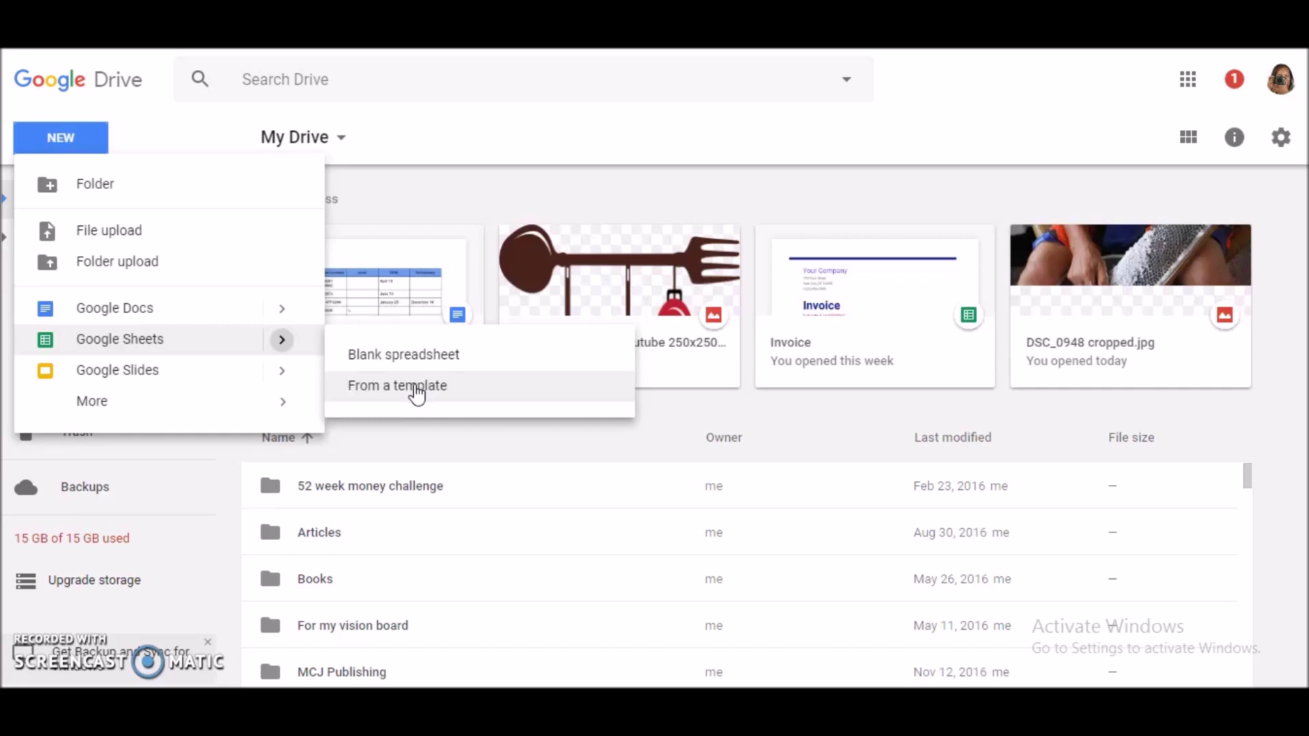
pyautogui.click(417, 393)
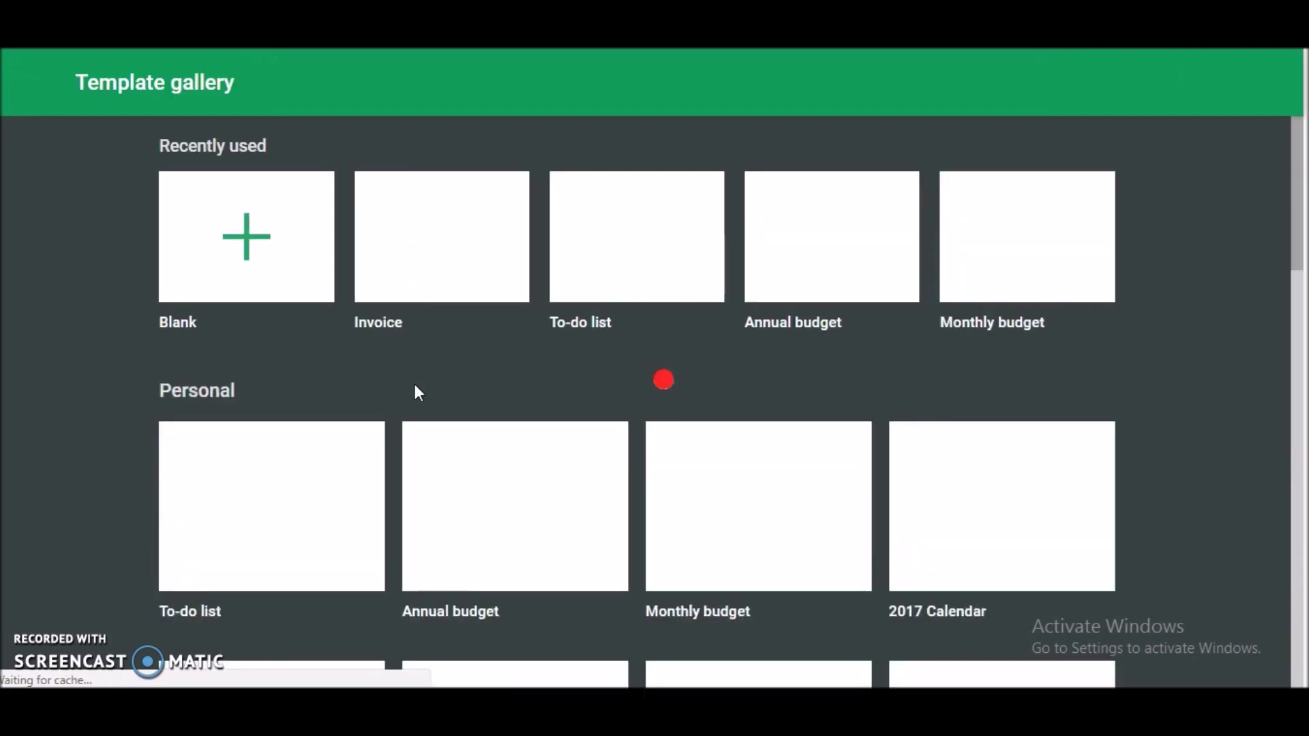
# - Scroll the template gallery to the Work section and create a spreadsheet from the Invoice template
pyautogui.click(728, 470)
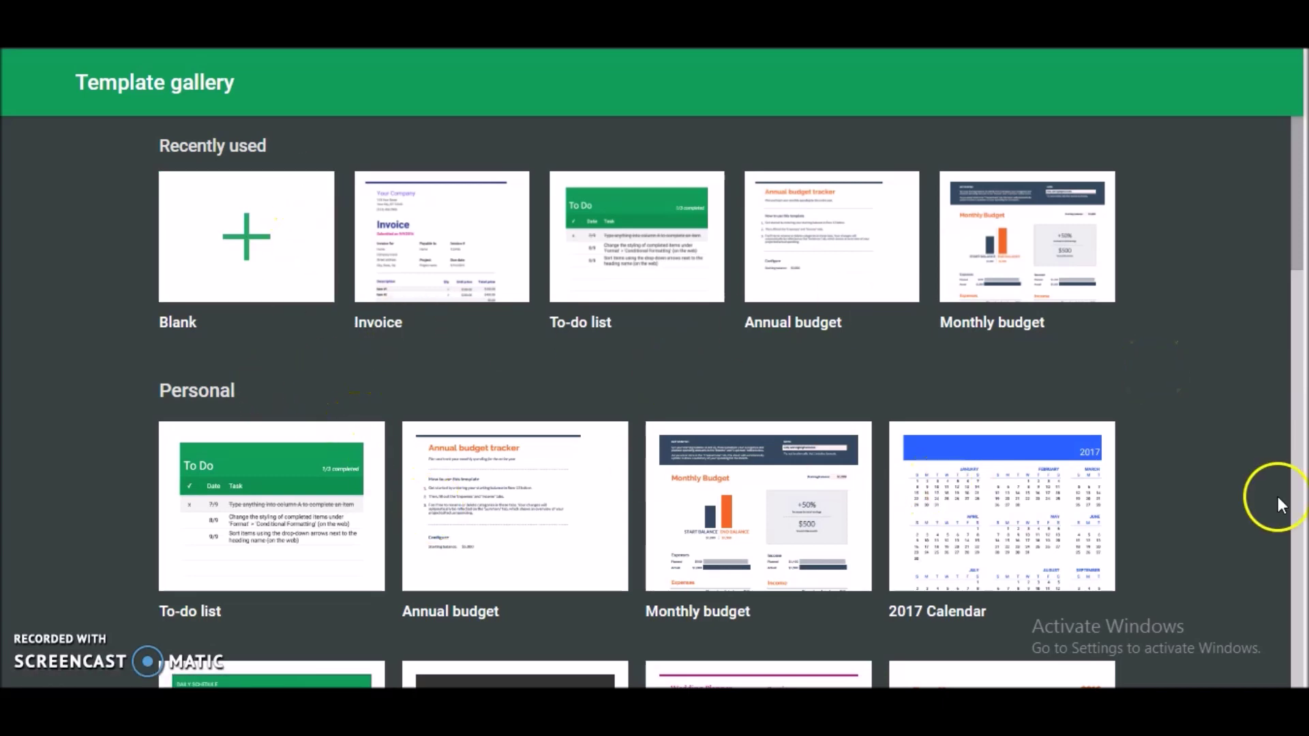
pyautogui.scroll(-1, 1299, 569)
pyautogui.click(1299, 573)
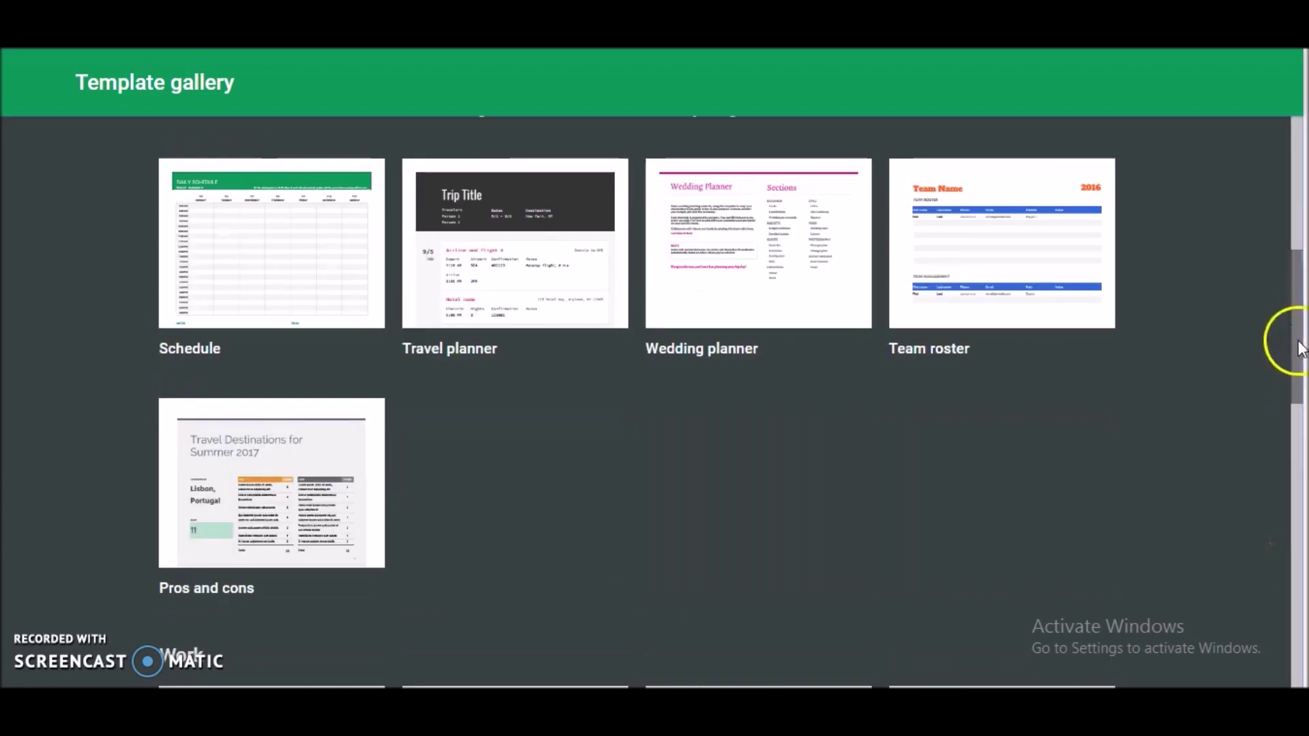
pyautogui.moveTo(1297, 344); pyautogui.dragTo(1294, 433)
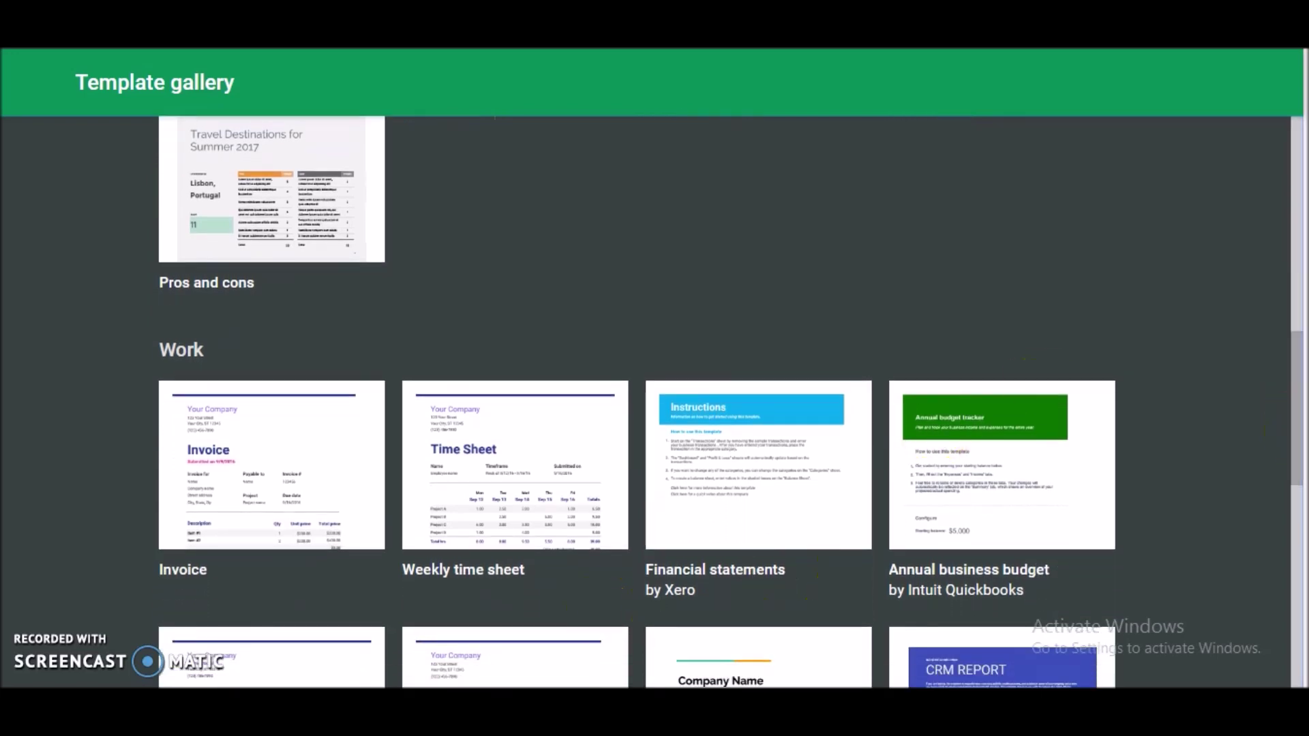
pyautogui.click(325, 502)
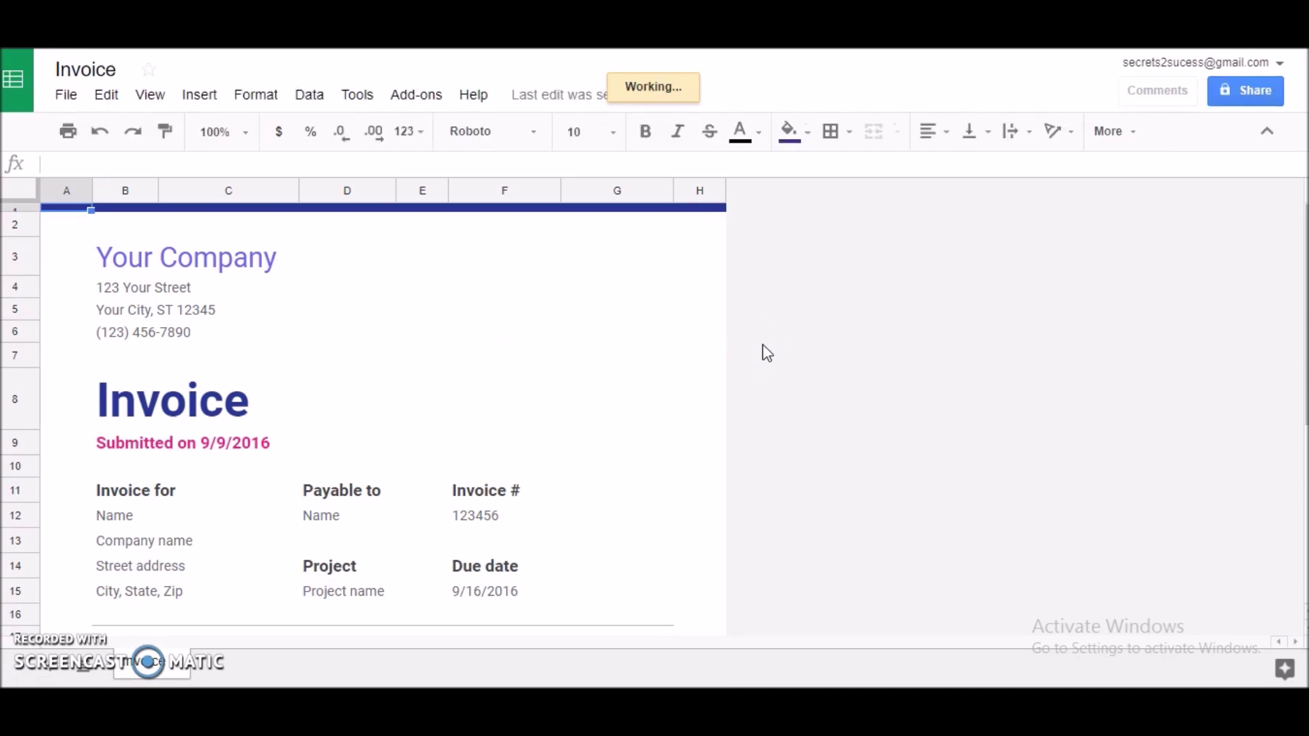
# - Rename the spreadsheet from Invoice to 'invoice for mcj publishing'
pyautogui.click(742, 372)
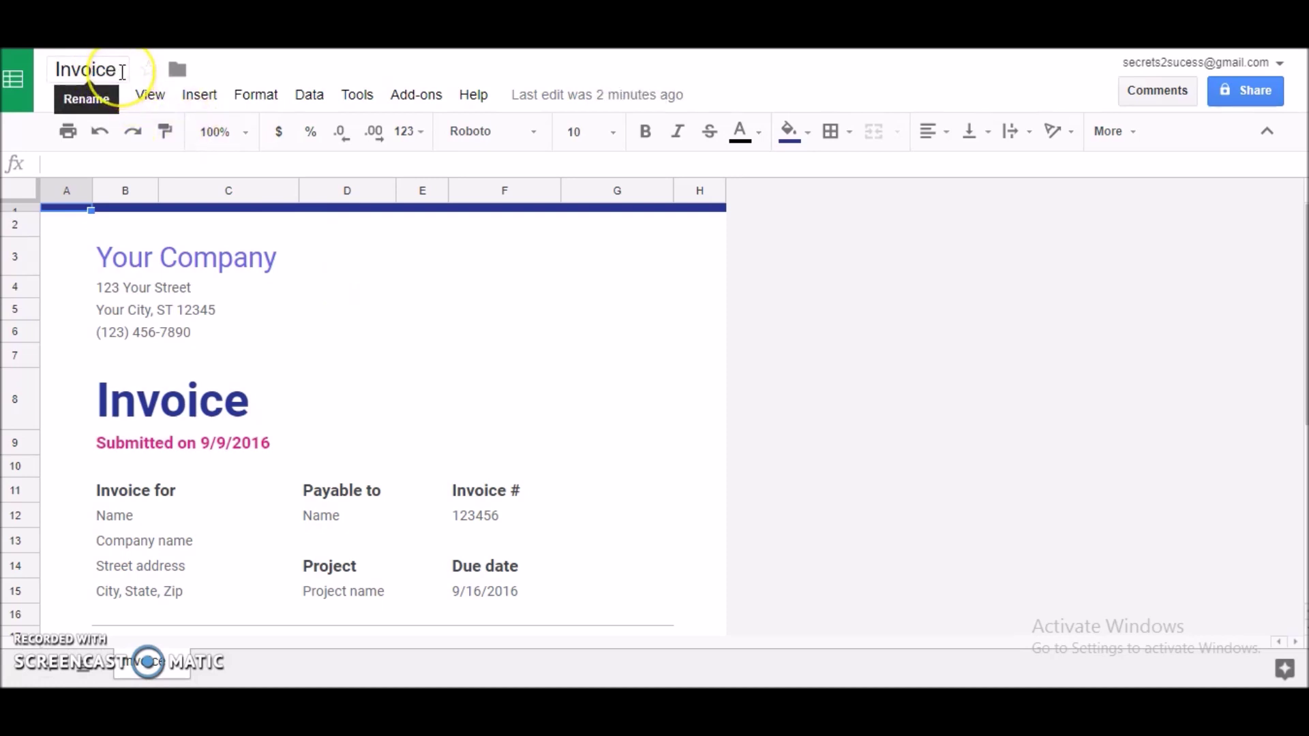
pyautogui.click(122, 71)
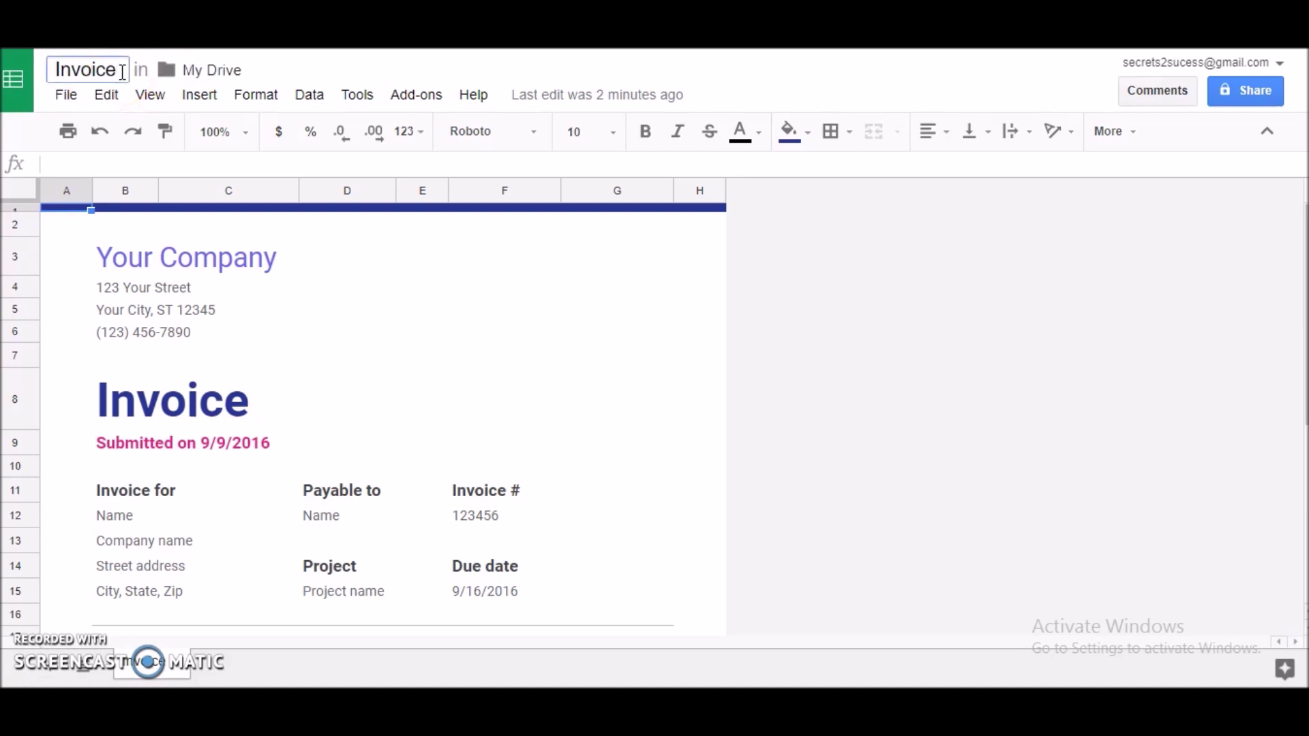
pyautogui.press('BackSpace')
pyautogui.press('BackSpace')
pyautogui.press('BackSpace')
pyautogui.press('BackSpace')
pyautogui.press('BackSpace')
pyautogui.press('BackSpace')
pyautogui.press('BackSpace')
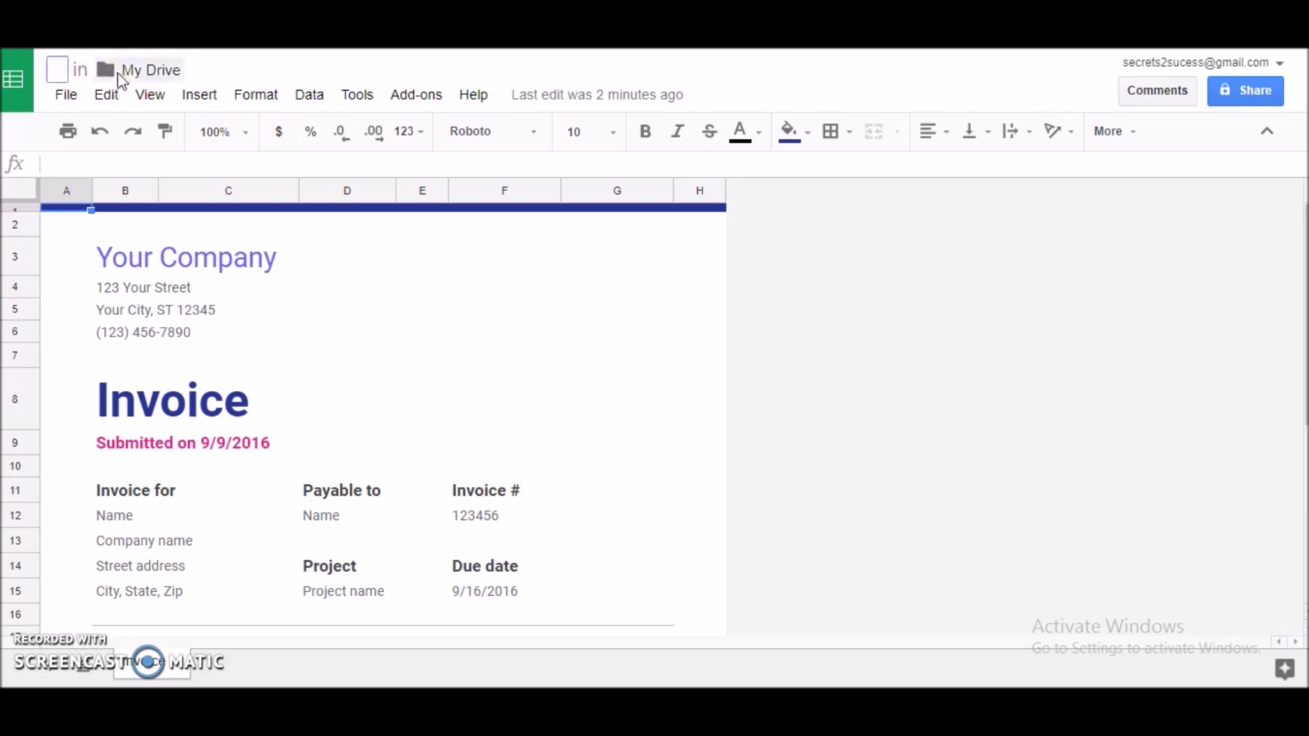
pyautogui.write('invoice for ')
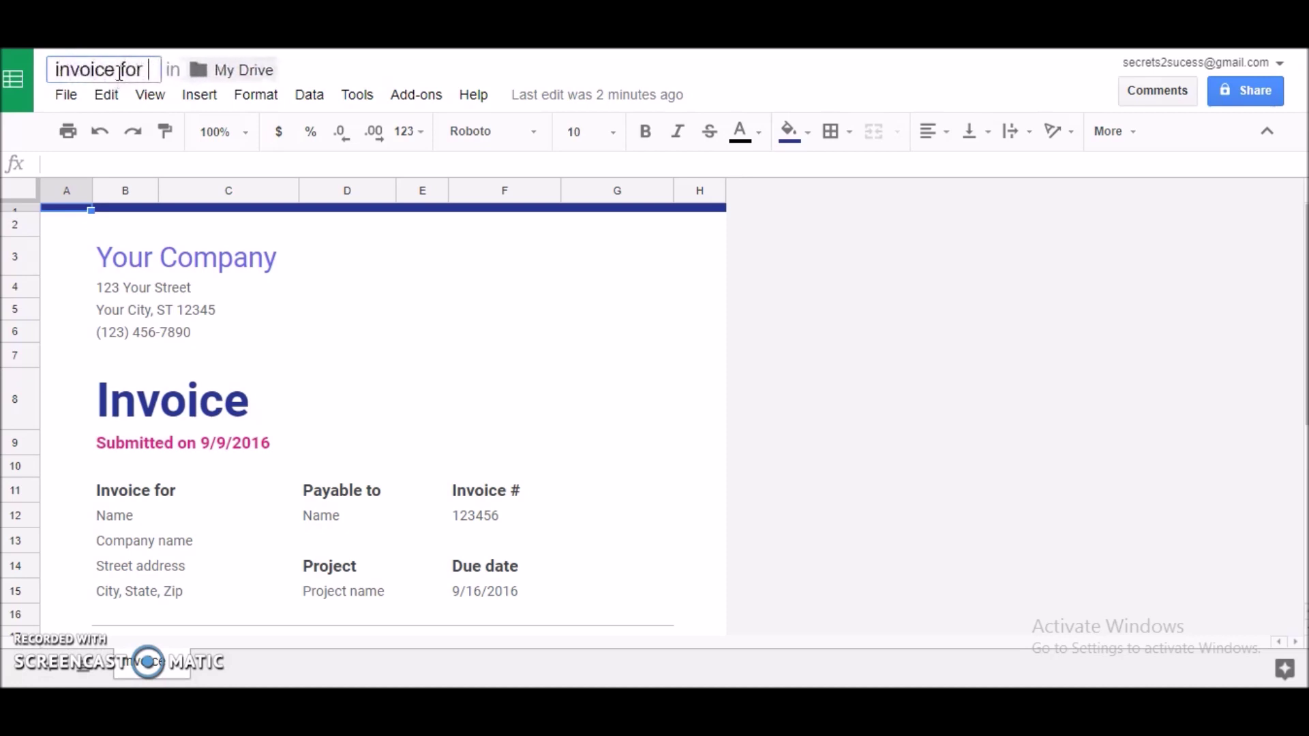
pyautogui.write('mcj publishing')
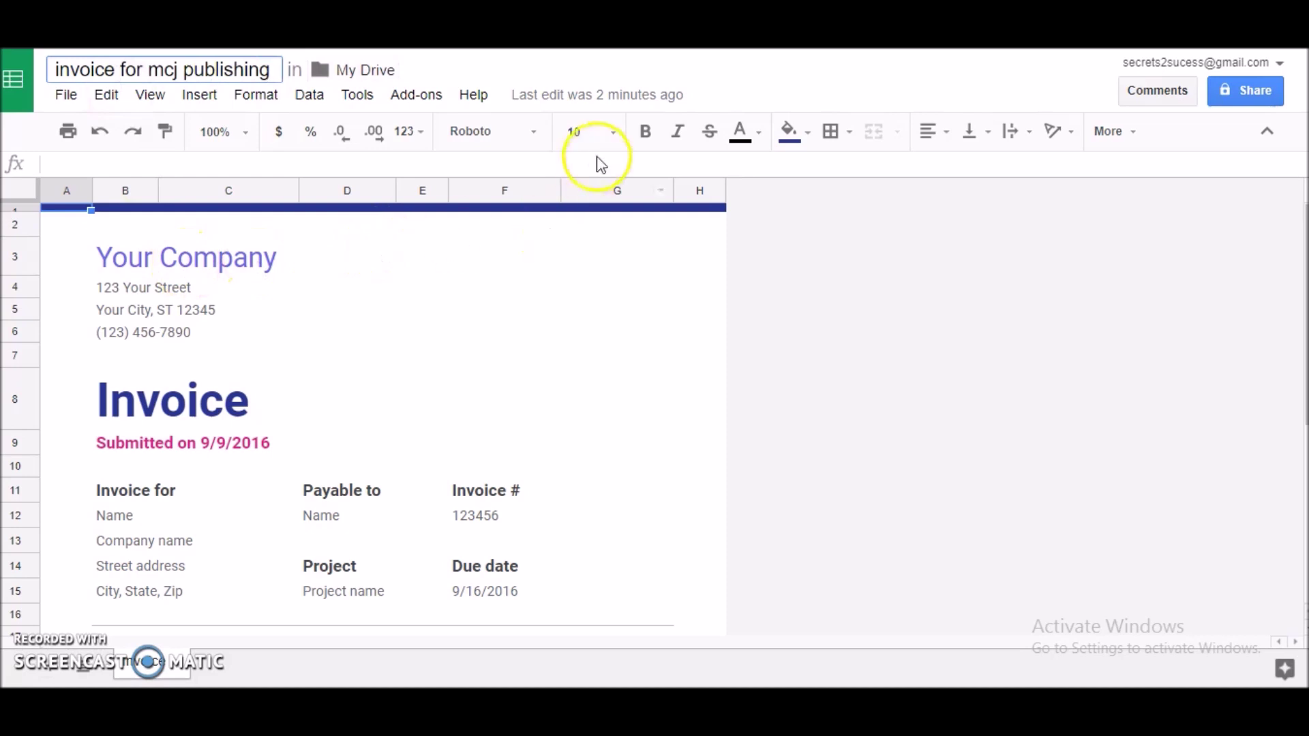
pyautogui.click(767, 96)
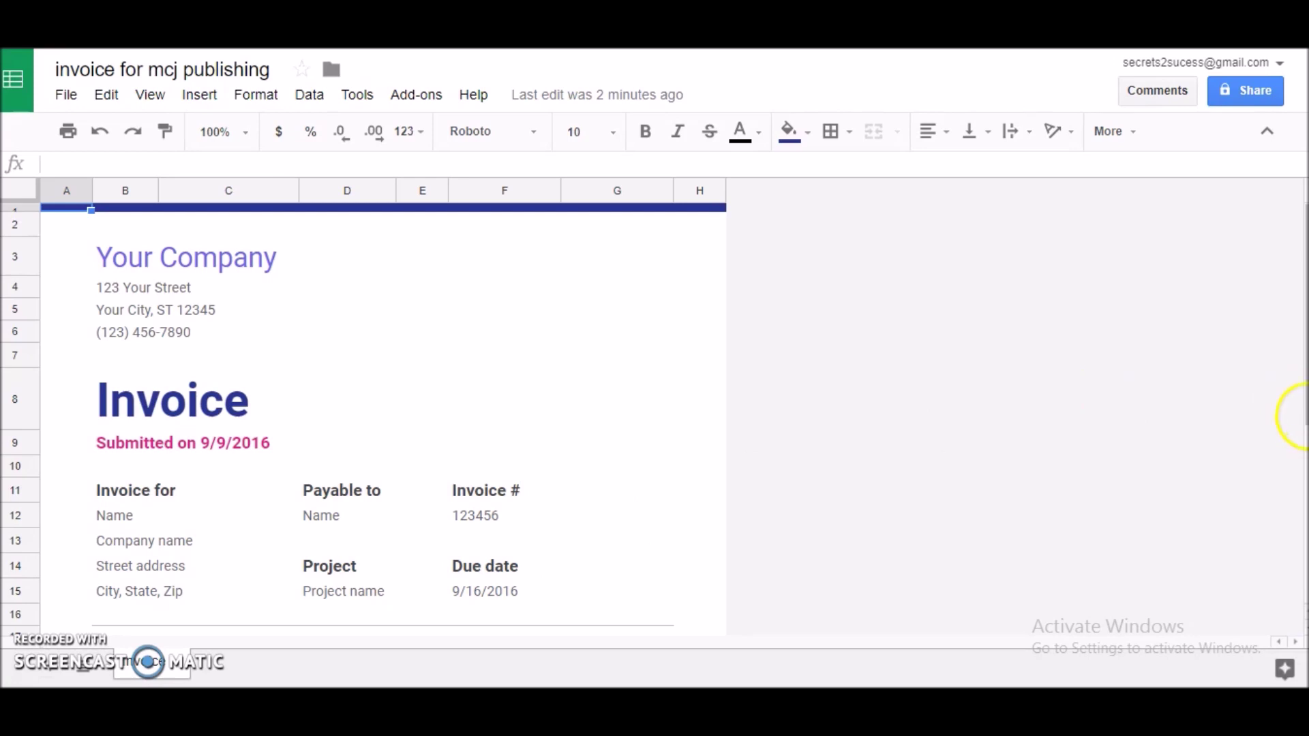
# - Scroll down to the invoice's Description table, Notes, Subtotal and Adjustments
pyautogui.scroll(-1, 1288, 424)
pyautogui.scroll(-1, 1288, 436)
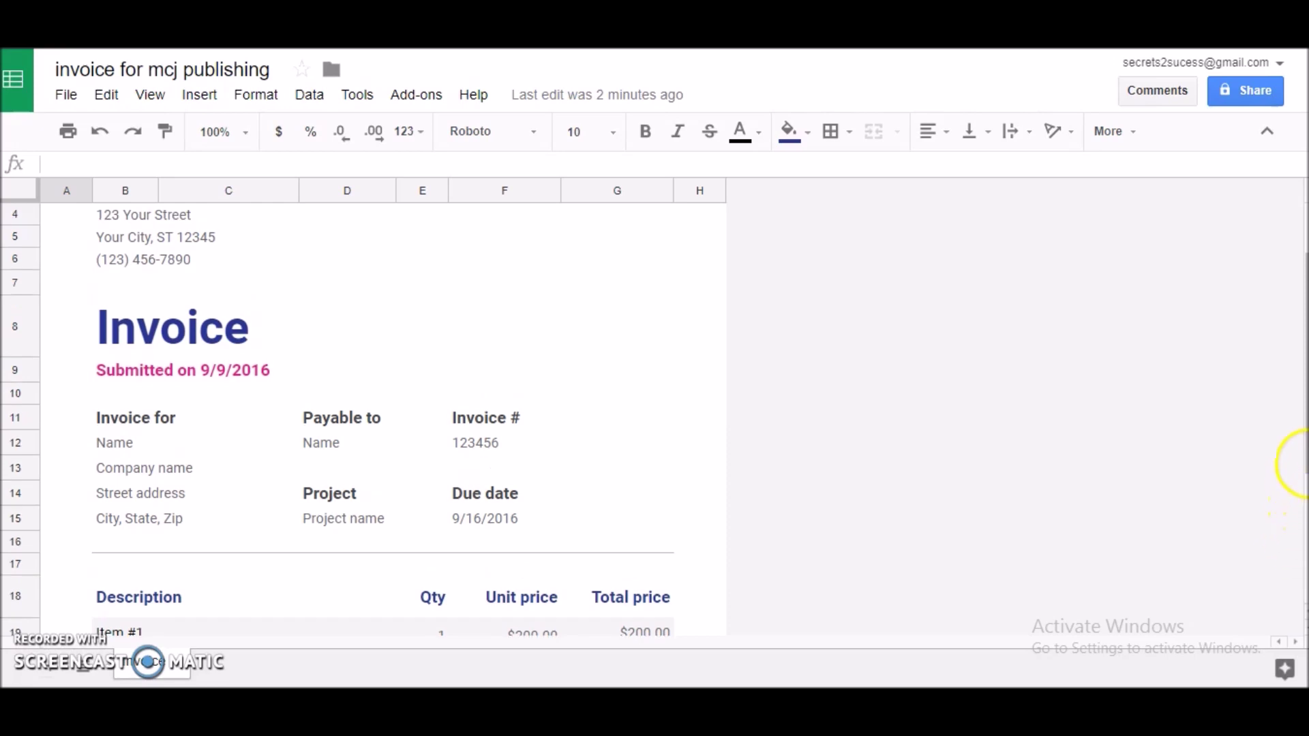
pyautogui.scroll(-2, 1292, 470)
pyautogui.scroll(-1, 1292, 485)
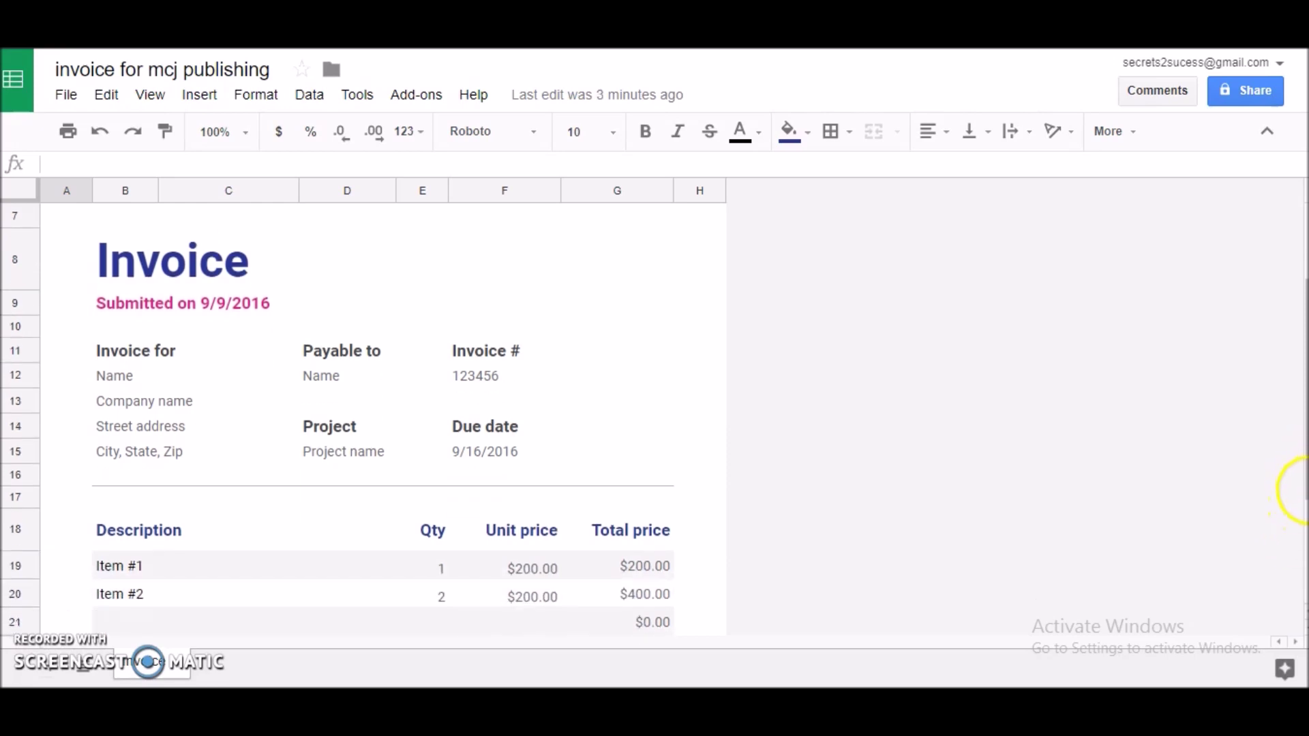
pyautogui.scroll(-1, 1290, 489)
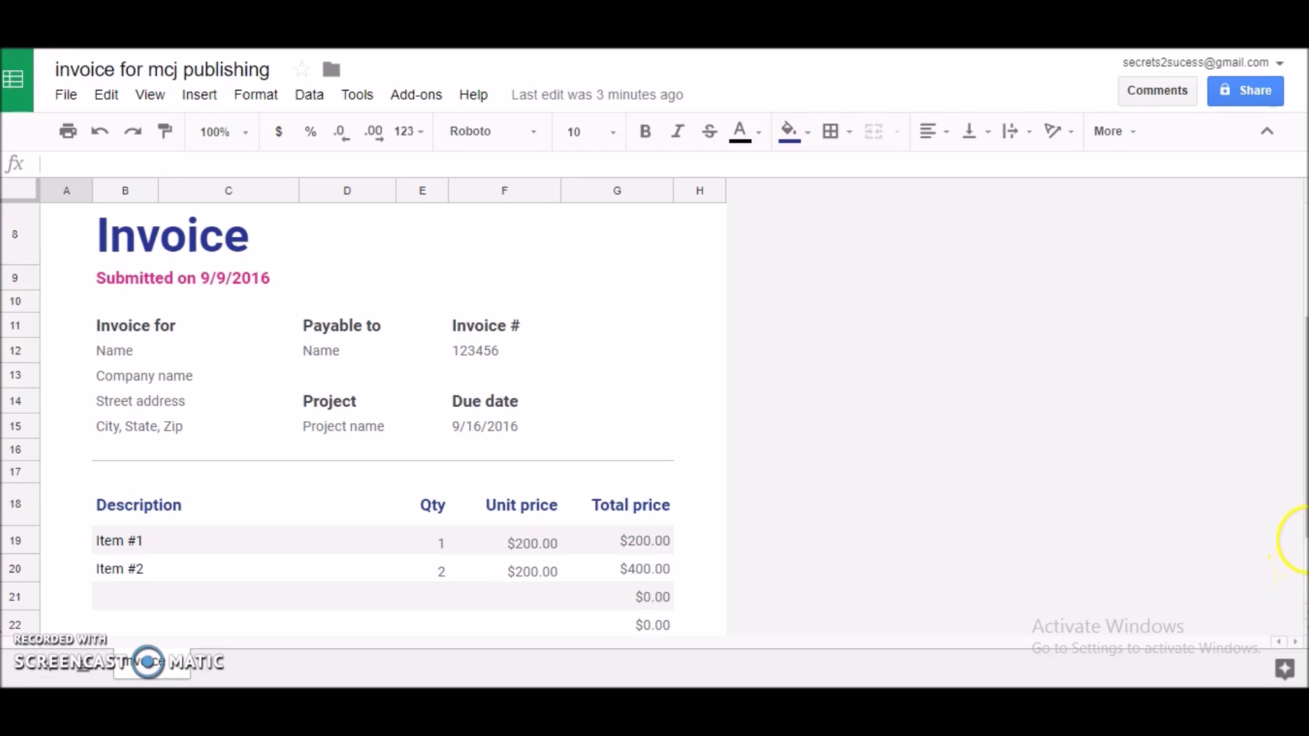
pyautogui.scroll(-2, 1301, 530)
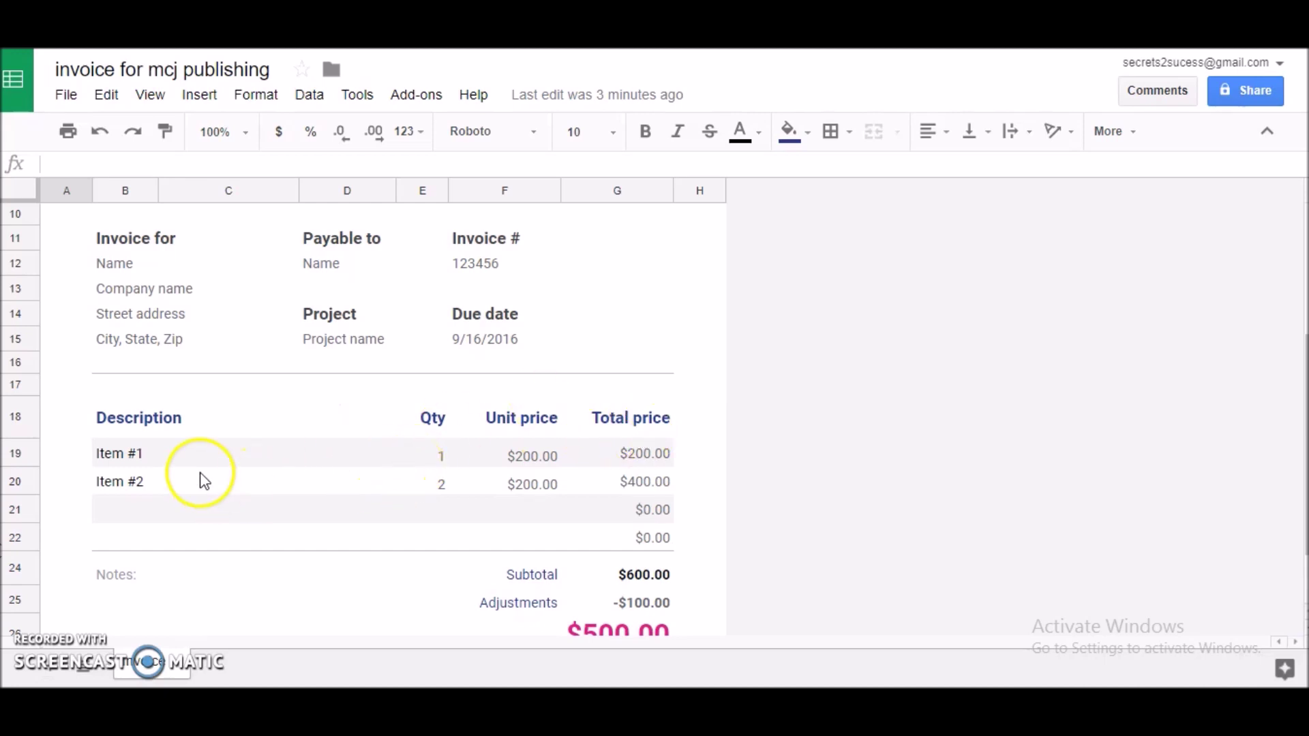
# - Change the first line item's description to 'computer repairs'
pyautogui.click(174, 463)
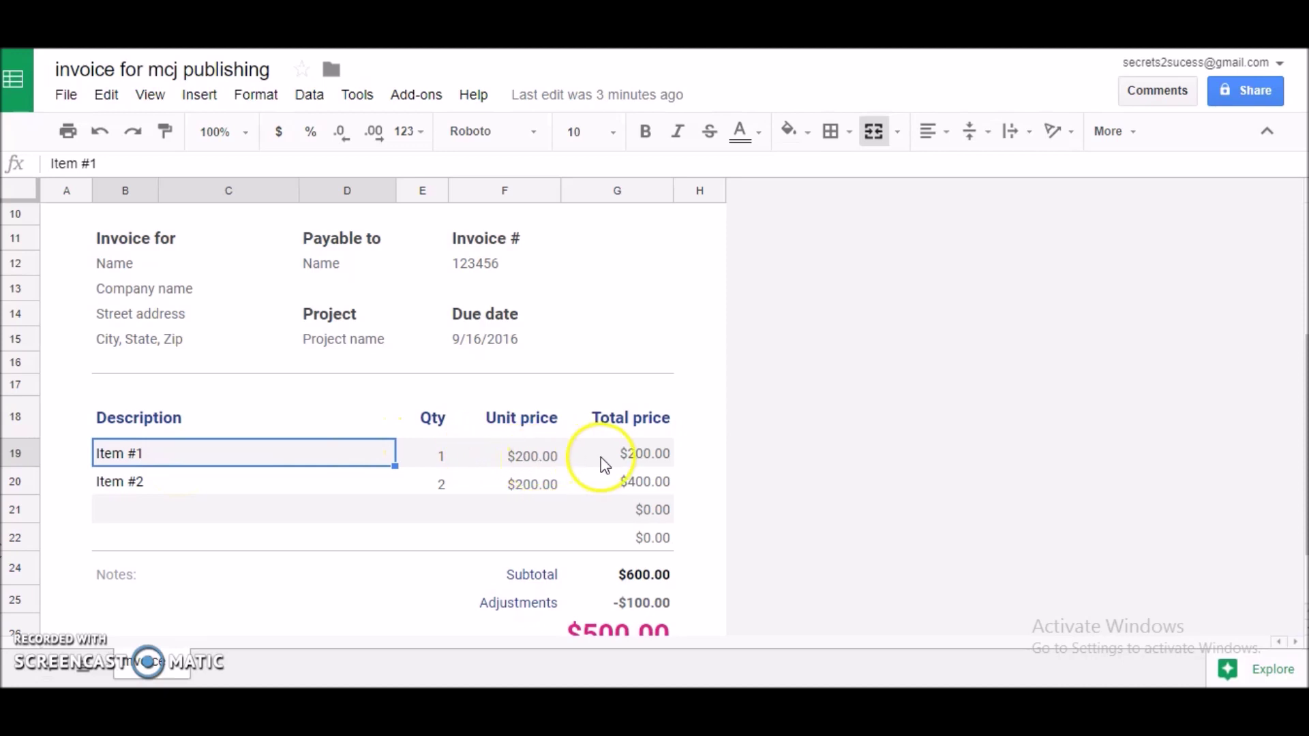
pyautogui.click(648, 453)
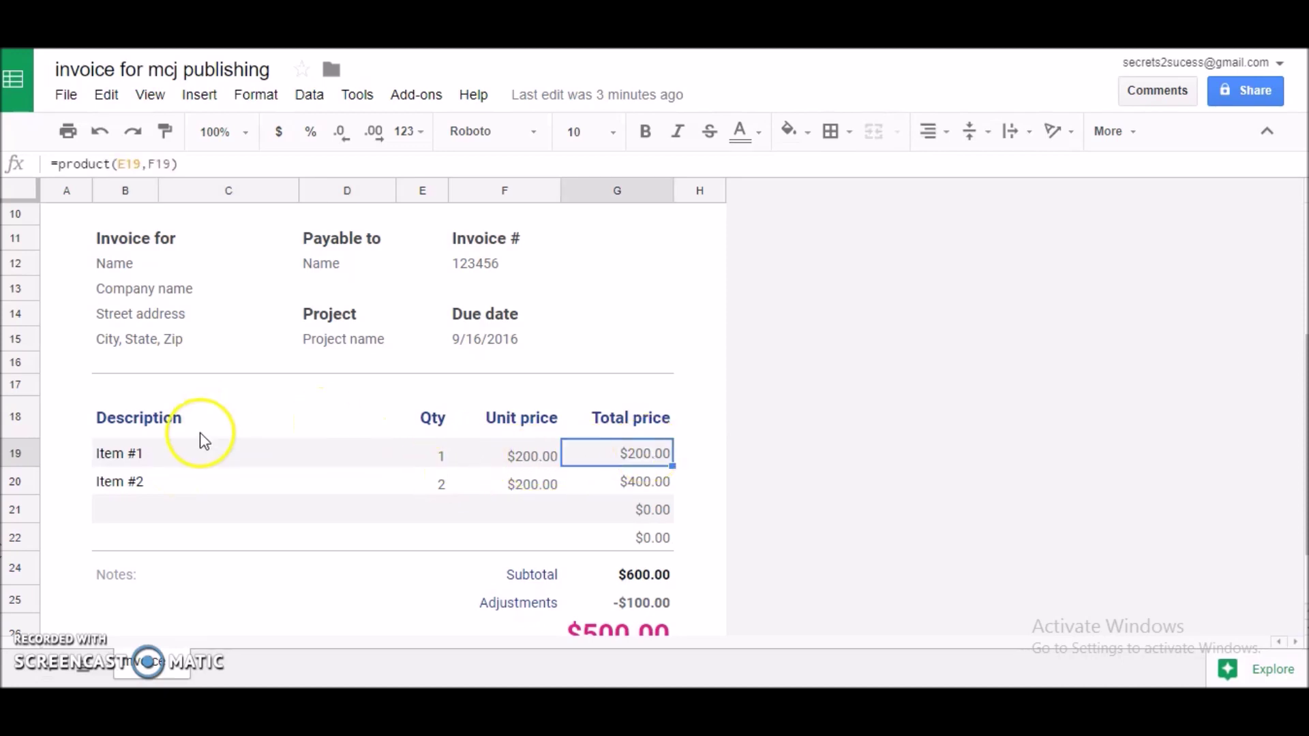
pyautogui.click(176, 460)
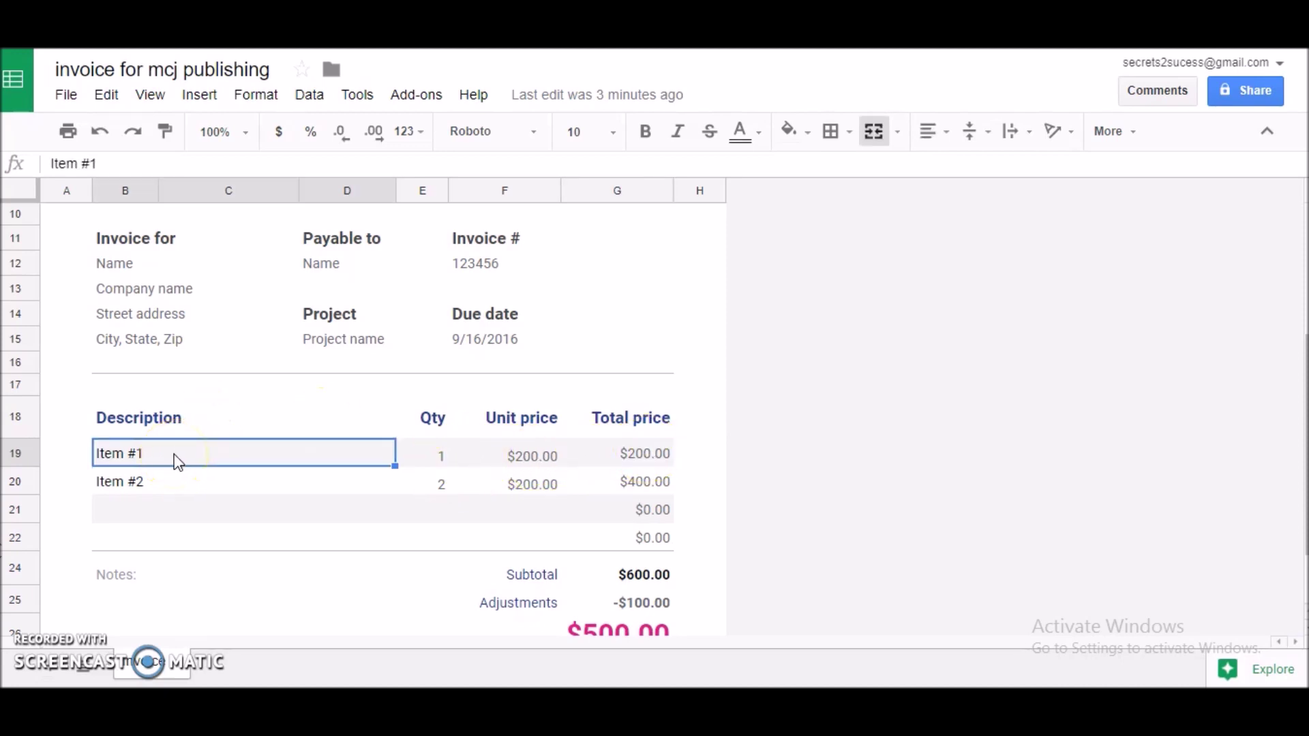
pyautogui.write('Repeat')
pyautogui.press('BackSpace')
pyautogui.press('BackSpace')
pyautogui.press('BackSpace')
pyautogui.press('BackSpace')
pyautogui.press('BackSpace')
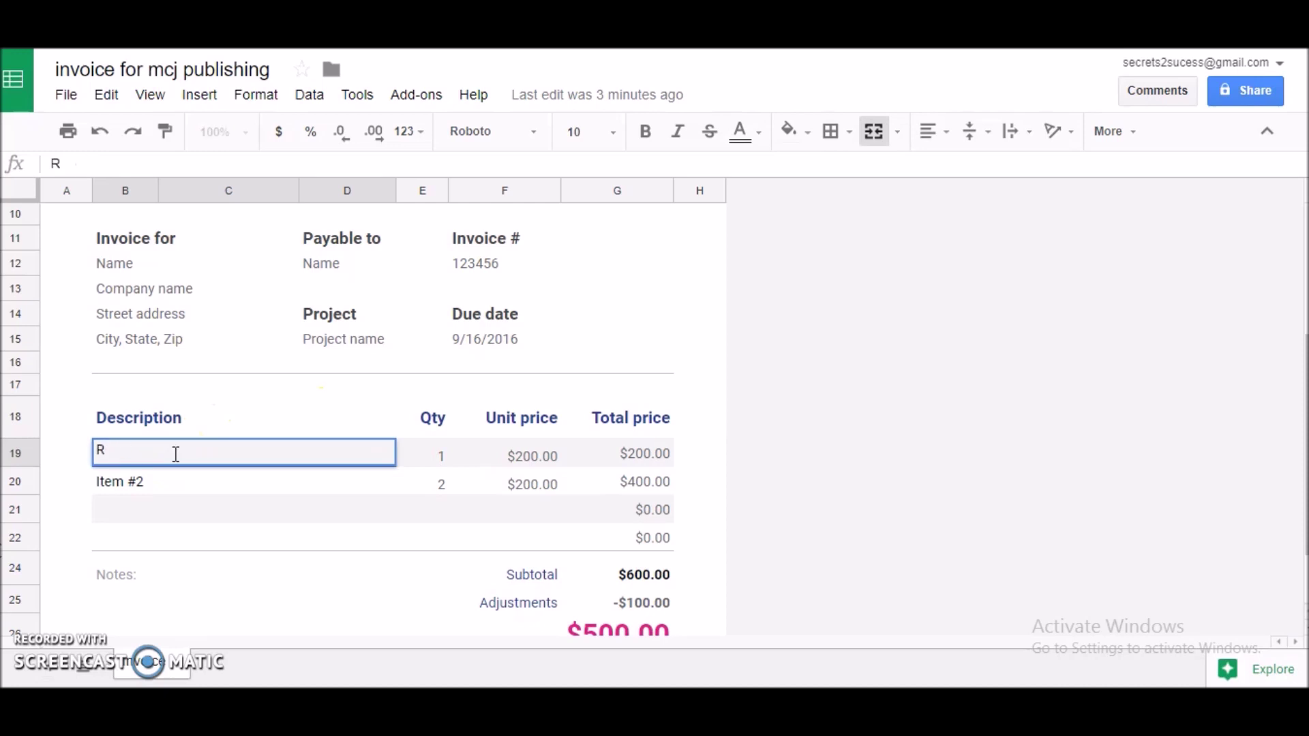
pyautogui.press('BackSpace')
pyautogui.write('compuer ')
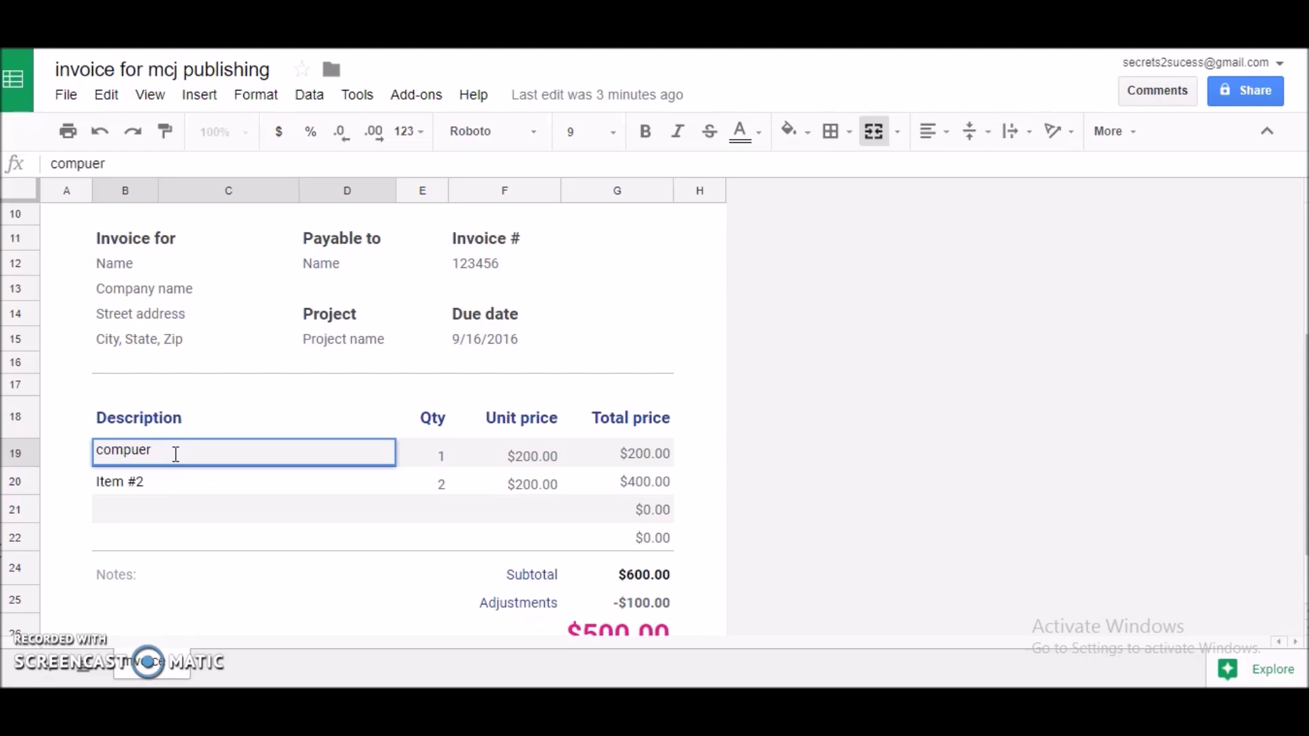
pyautogui.press('BackSpace')
pyautogui.press('BackSpace')
pyautogui.press('BackSpace')
pyautogui.write('ter repairs')
pyautogui.press('Tab')
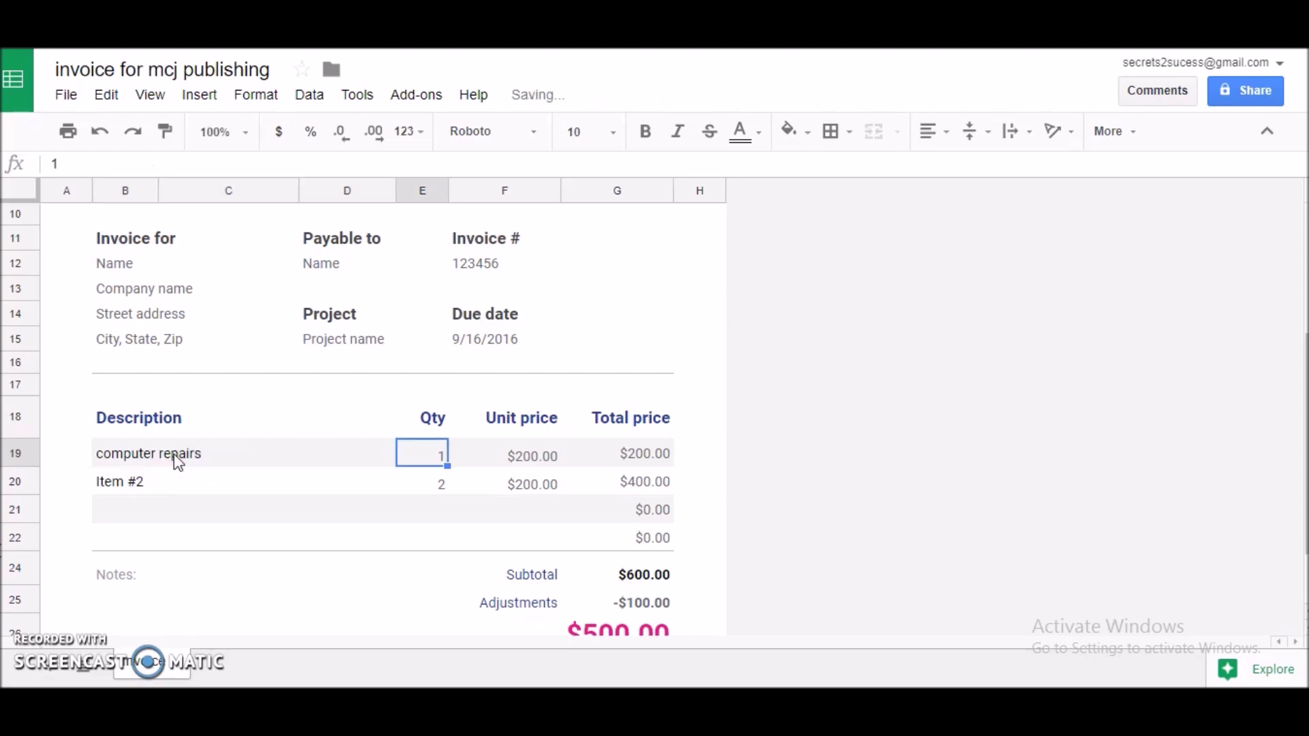
# - Set that line's unit price to 150, making the subtotal $550.00 and total $450.00
pyautogui.press('Tab')
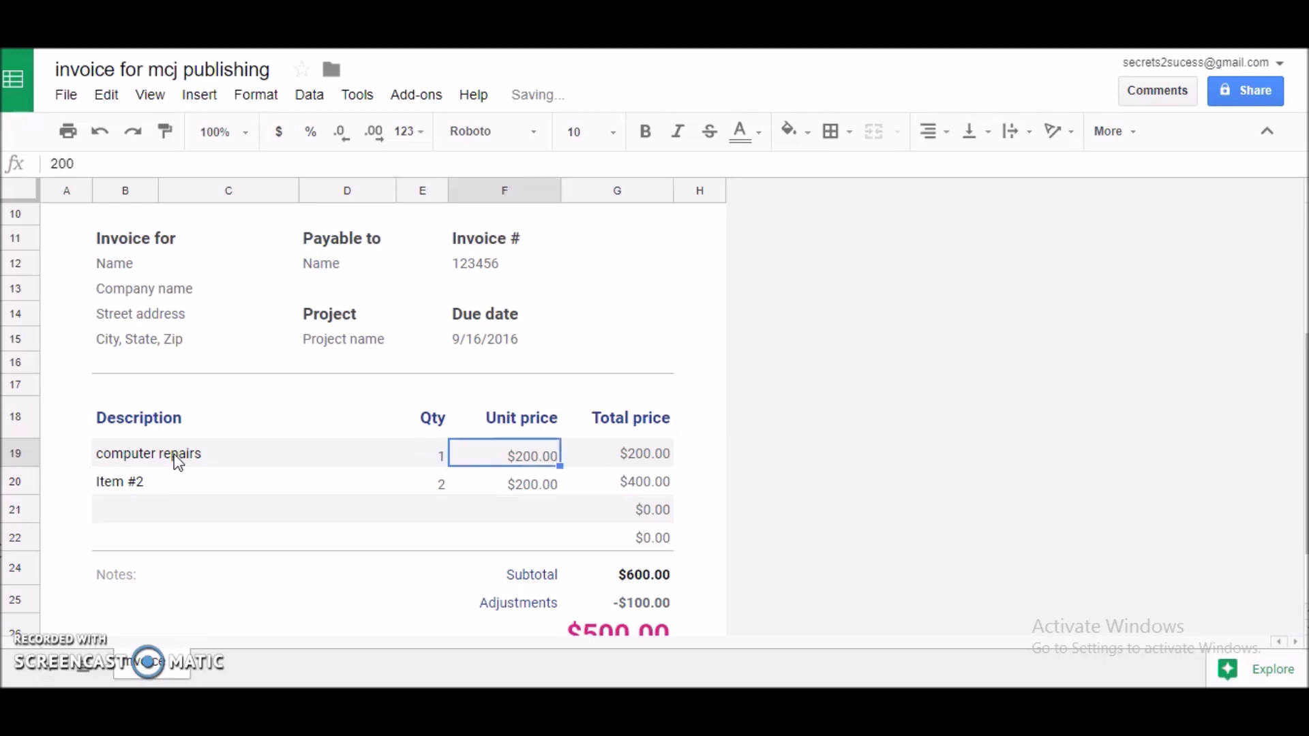
pyautogui.write('150')
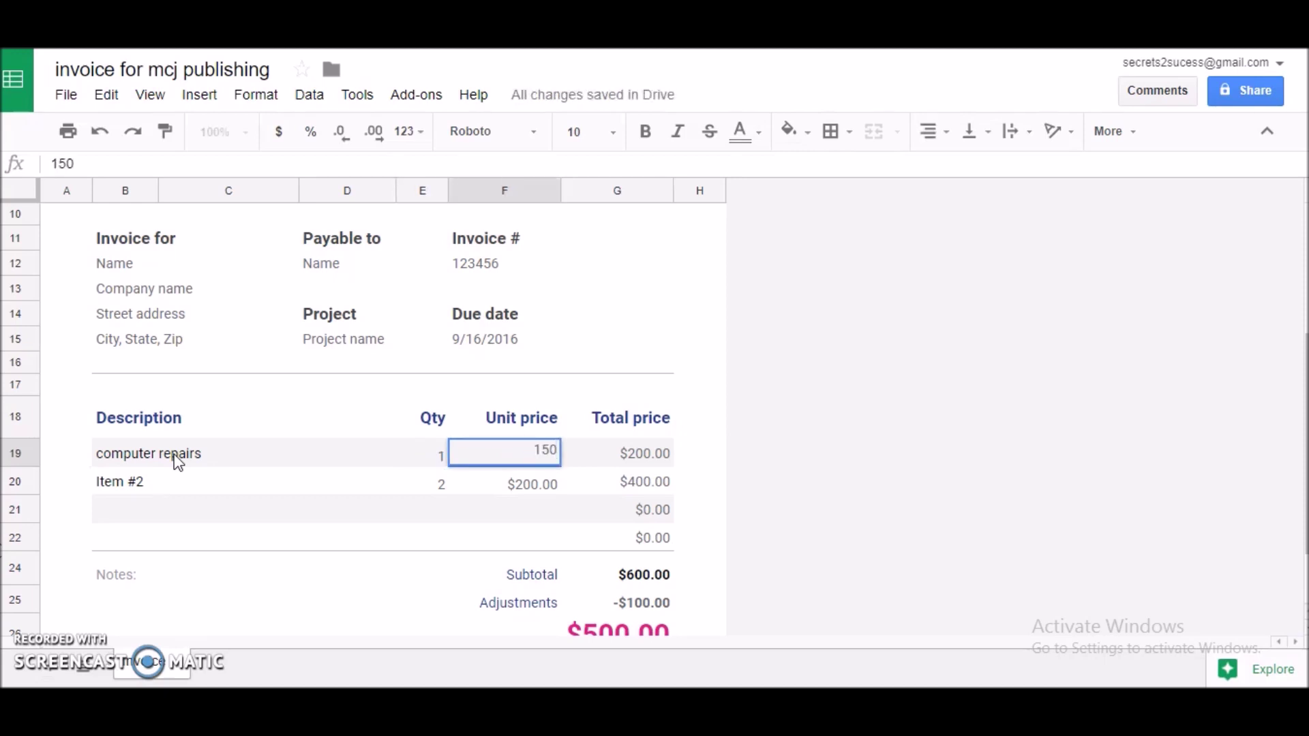
pyautogui.press('Tab')
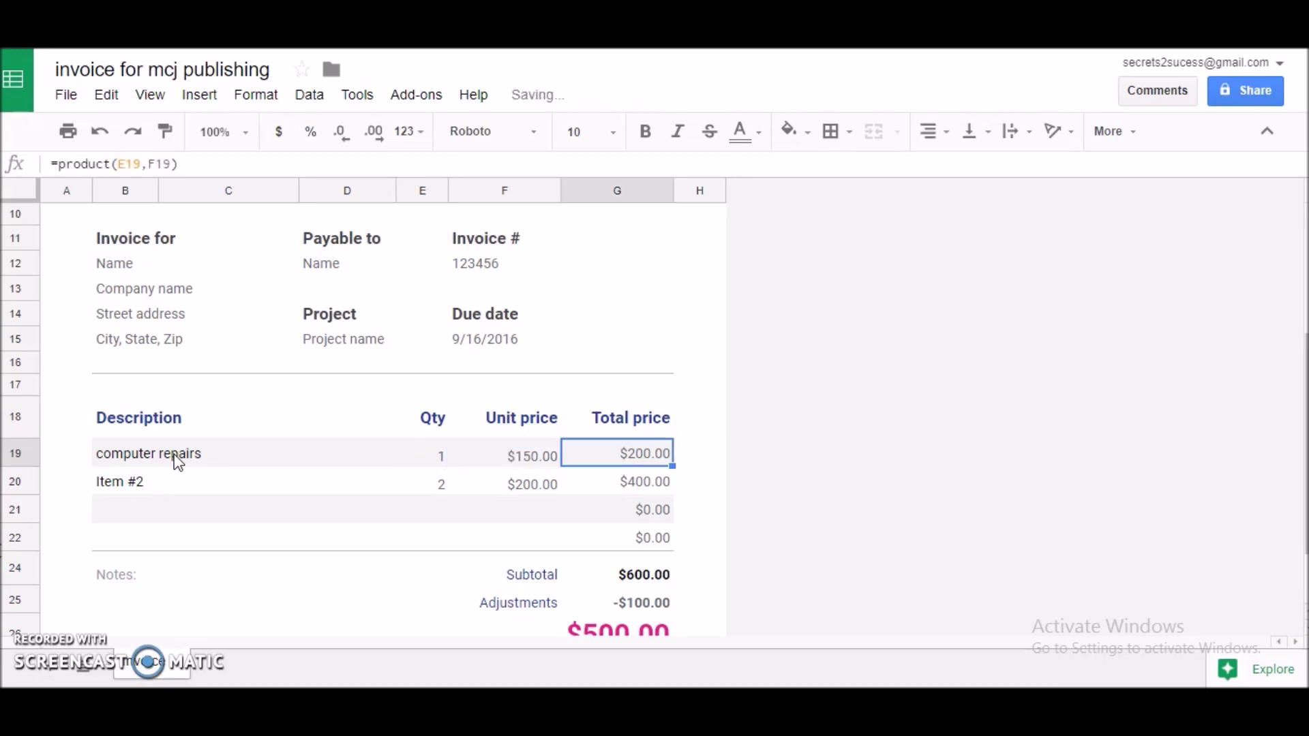
pyautogui.press('Down')
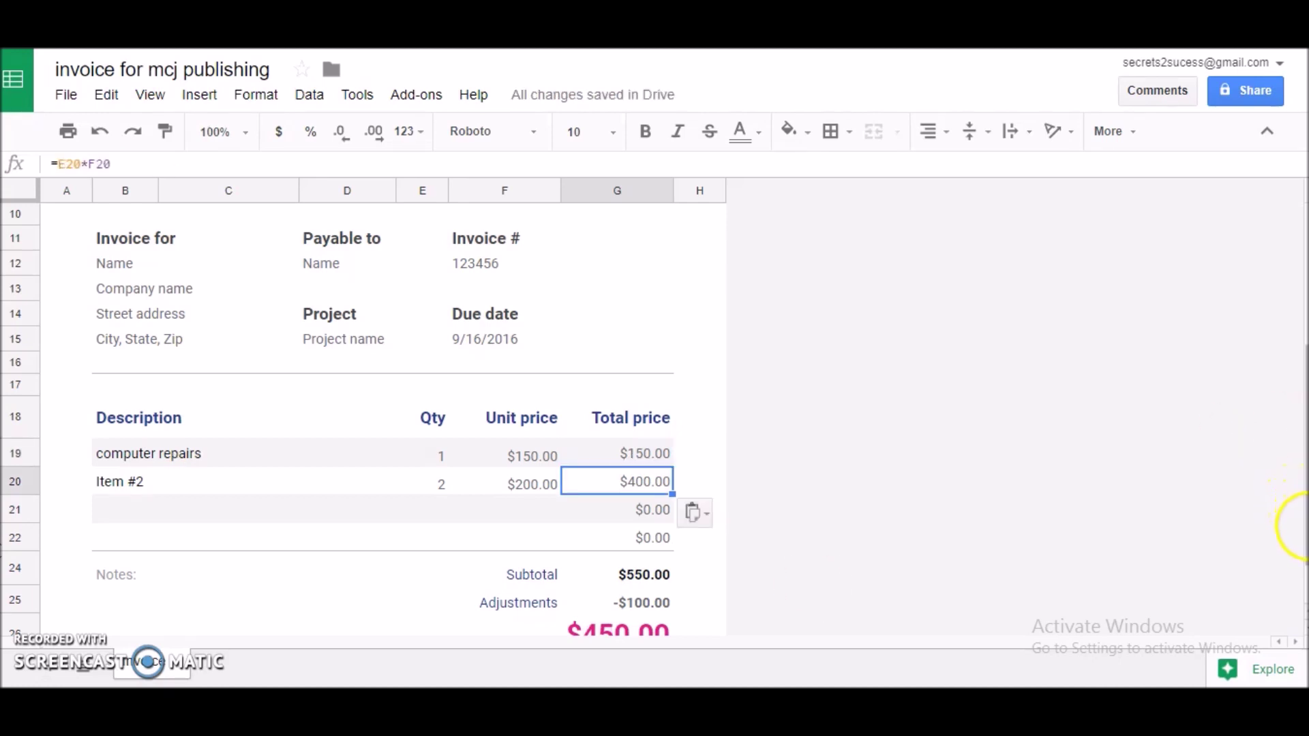
pyautogui.scroll(-1, 1295, 518)
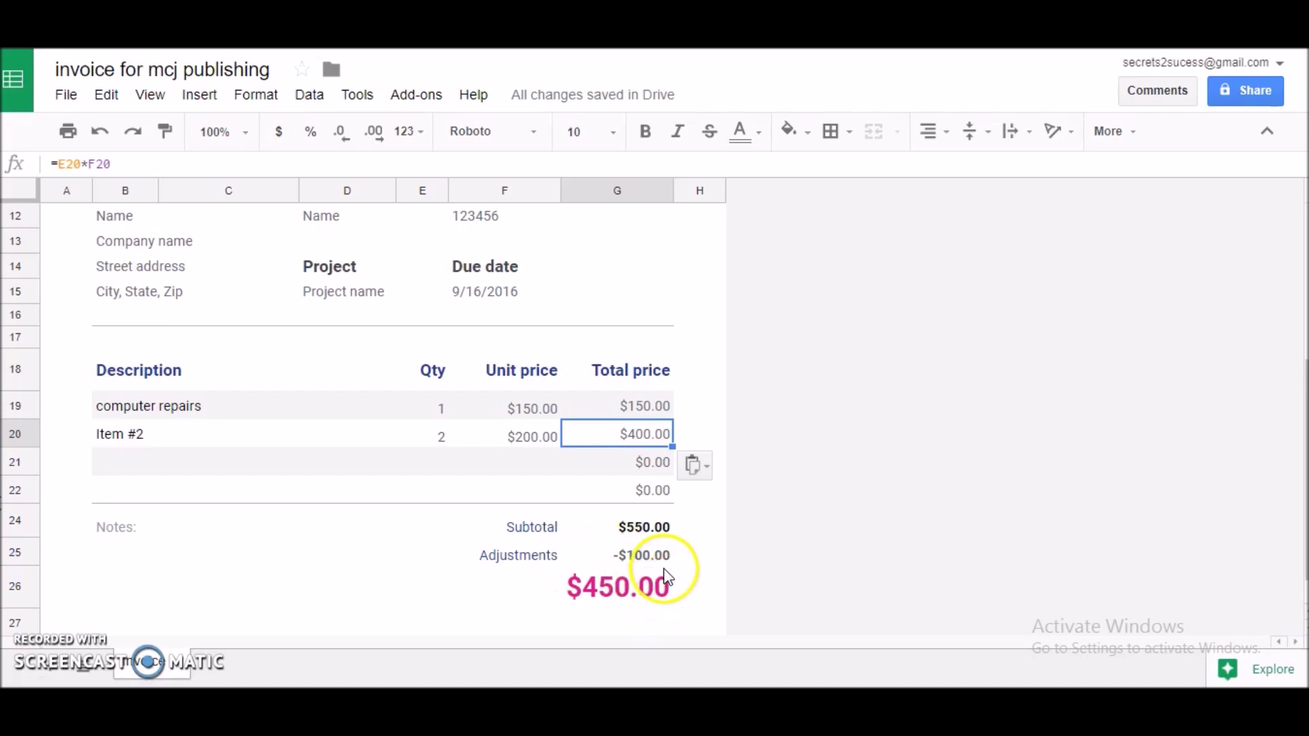
# - Make the $450.00 invoice total dark blue at font size 14
pyautogui.click(634, 581)
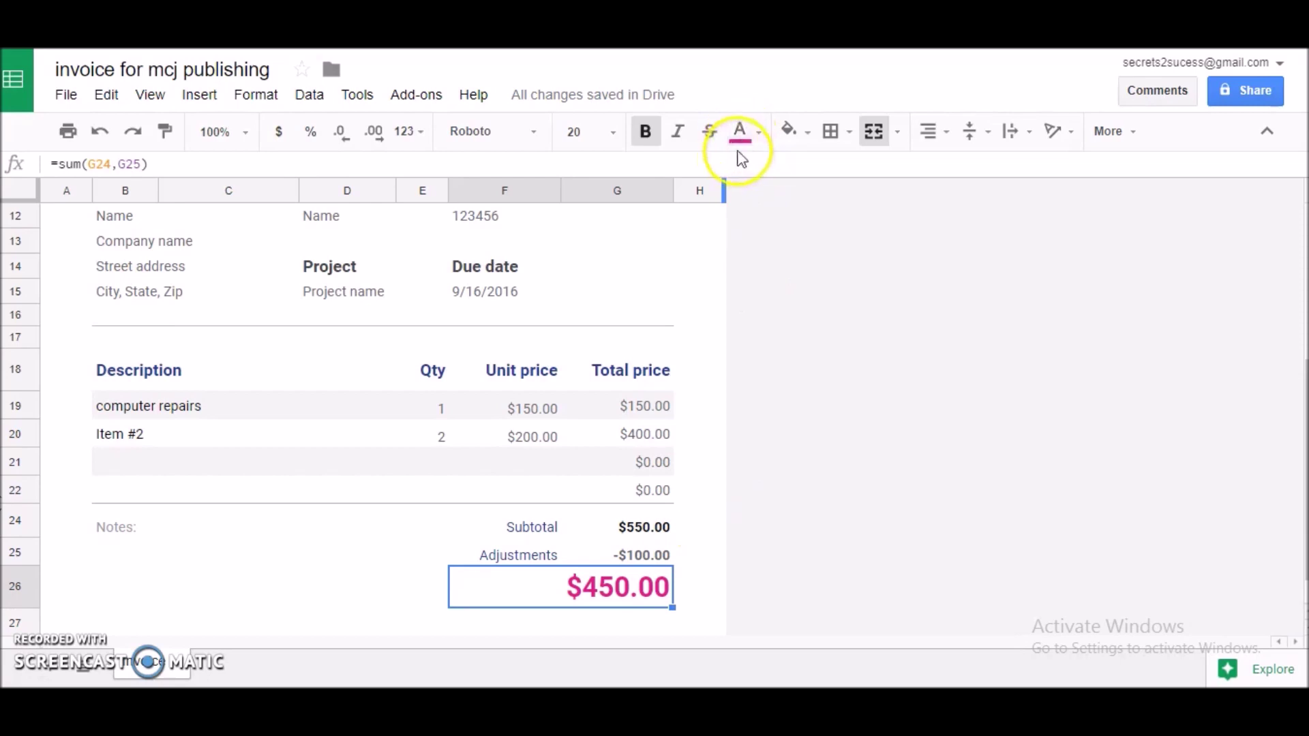
pyautogui.click(755, 134)
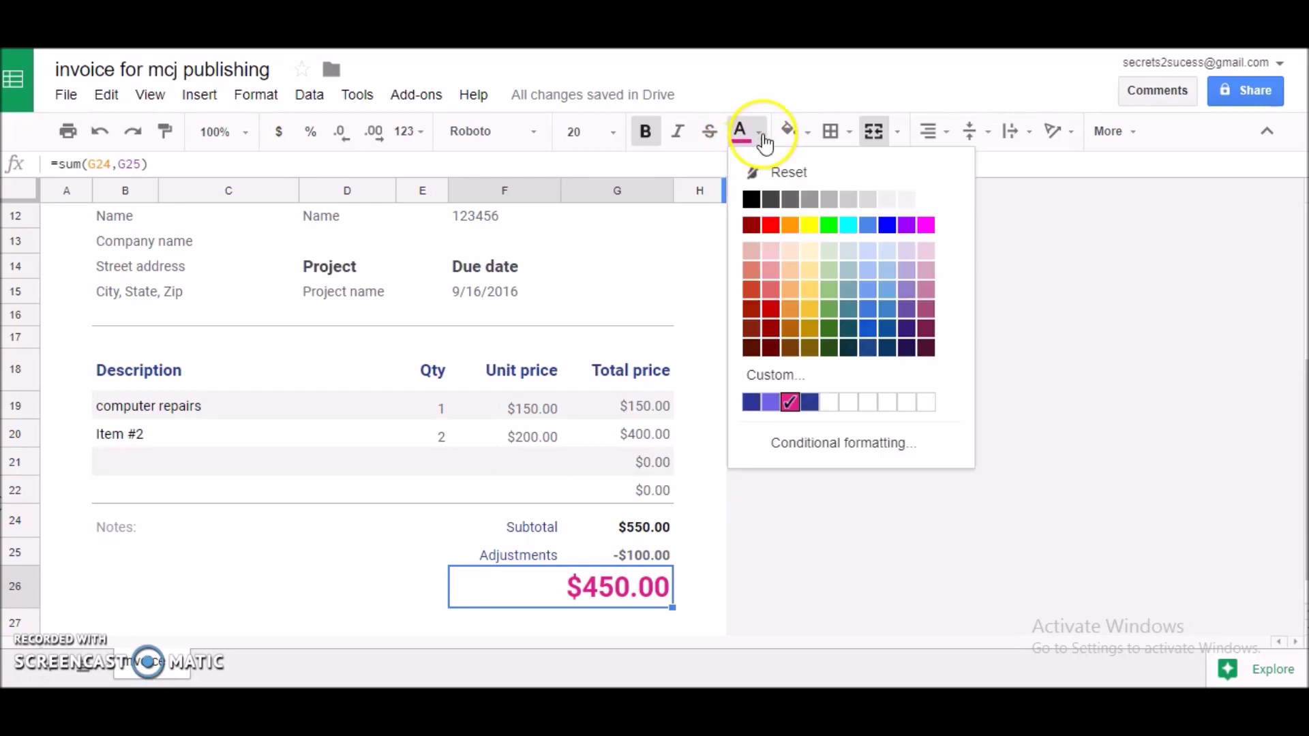
pyautogui.click(751, 403)
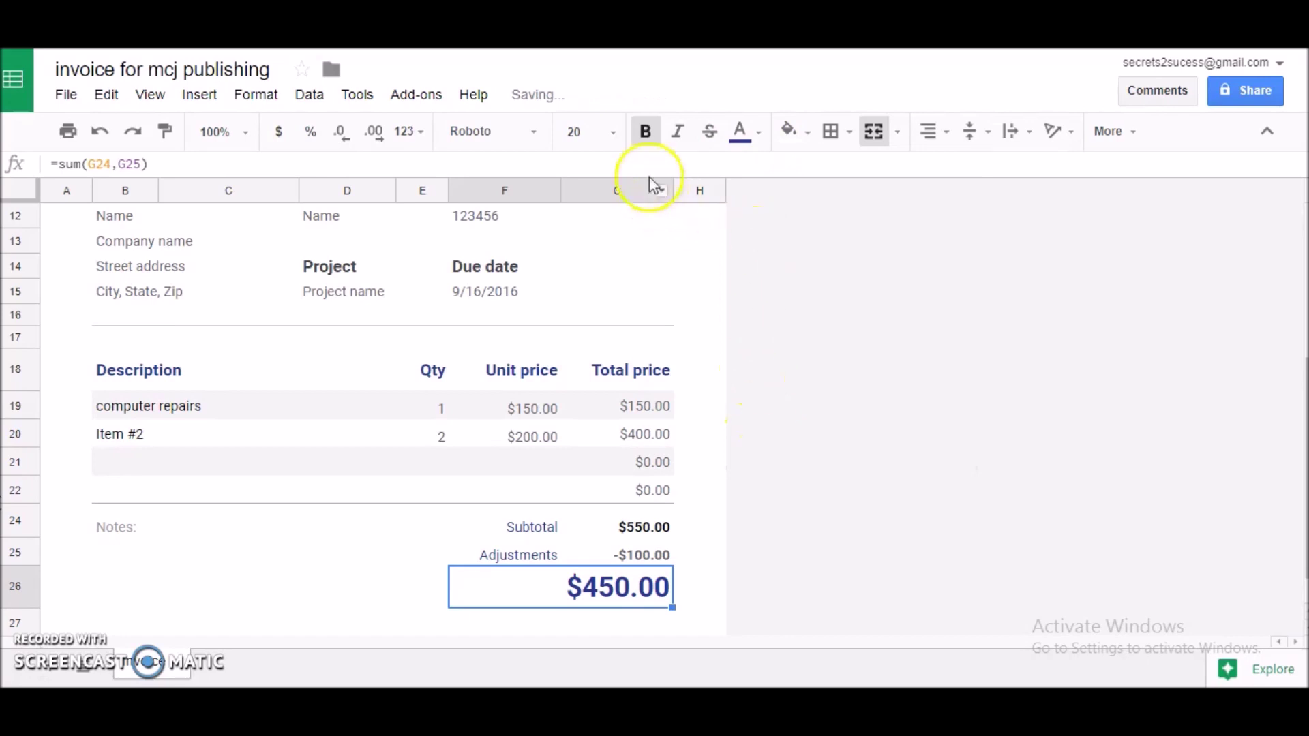
pyautogui.click(616, 136)
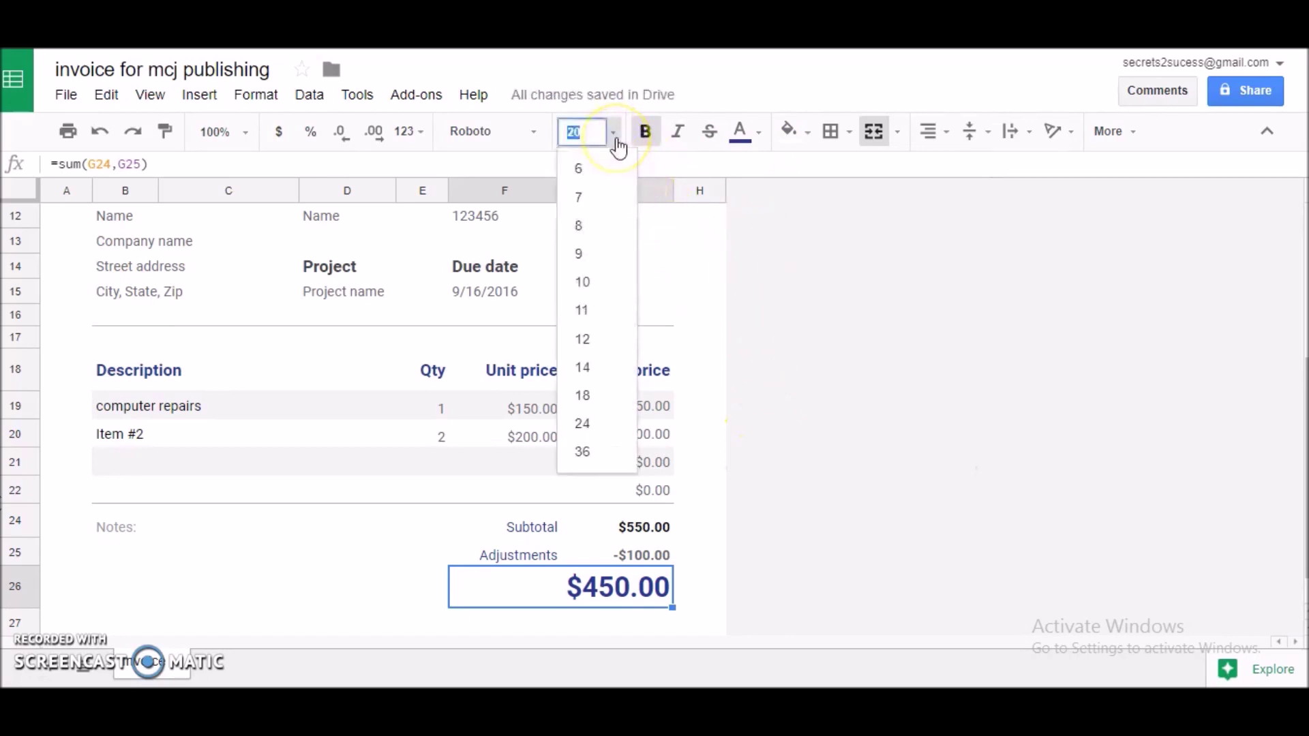
pyautogui.click(594, 372)
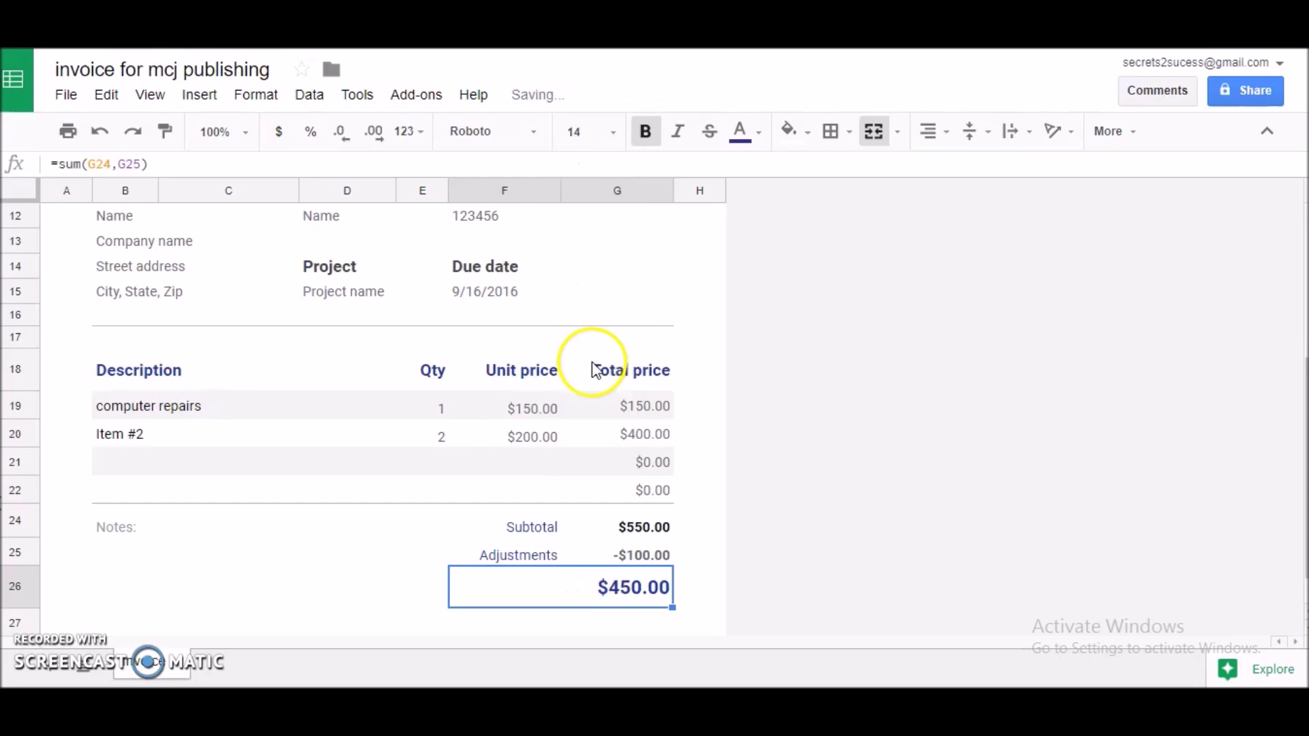
pyautogui.click(807, 491)
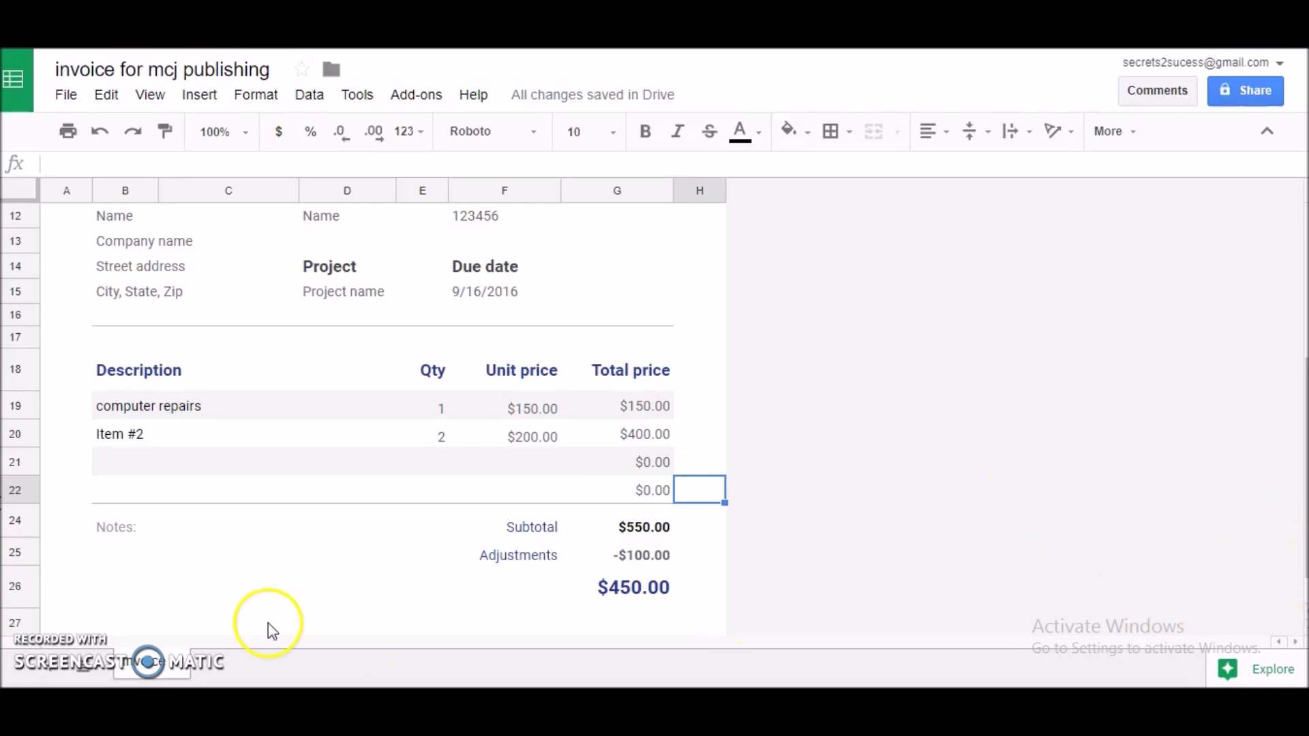
pyautogui.click(290, 627)
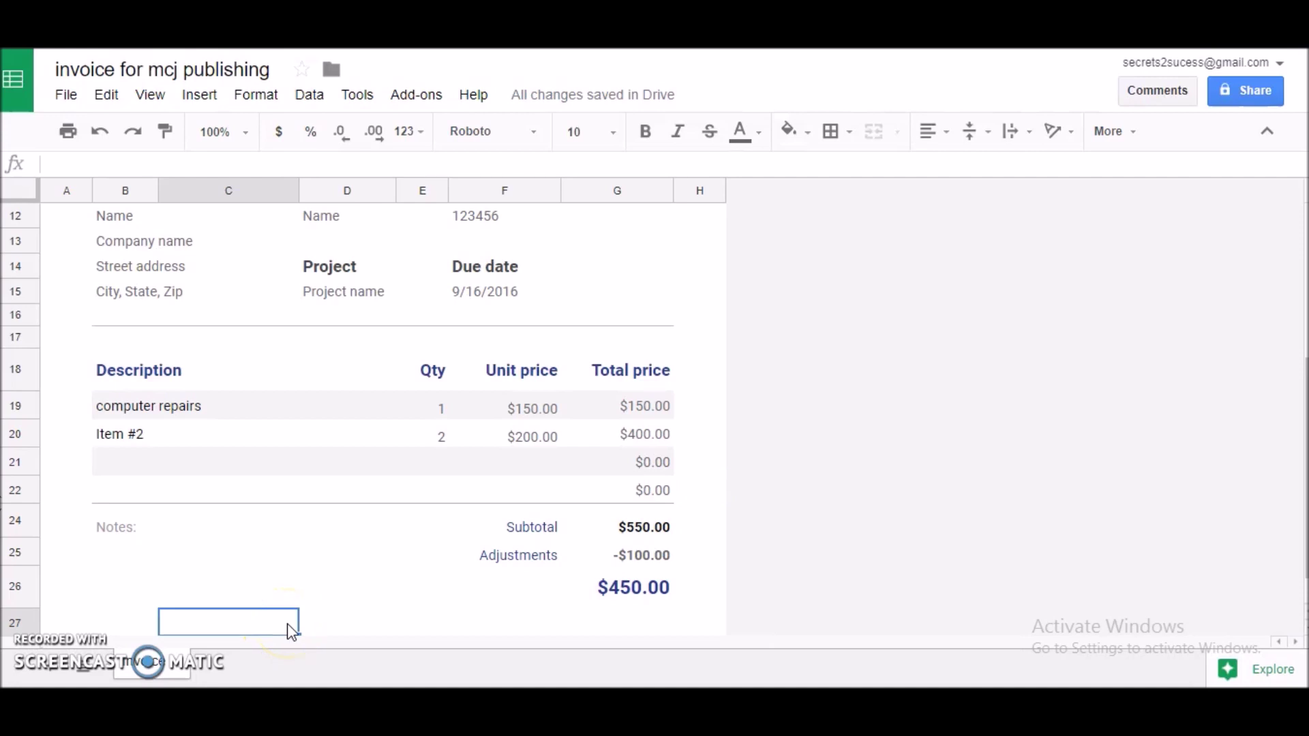
# - Enter 'Thank you for your service' in B27 and select B27 through G27
pyautogui.scroll(-1, 287, 623)
pyautogui.press('Left')
pyautogui.press('Left')
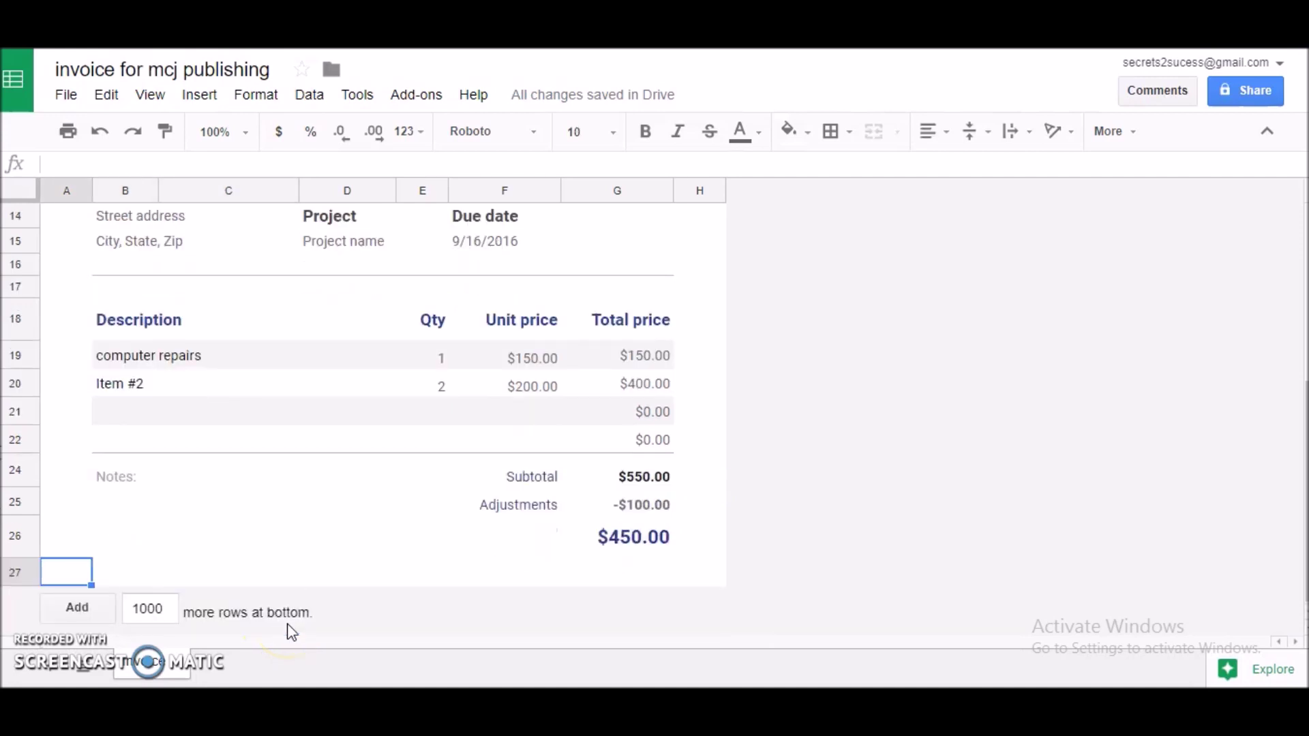
pyautogui.press('Right')
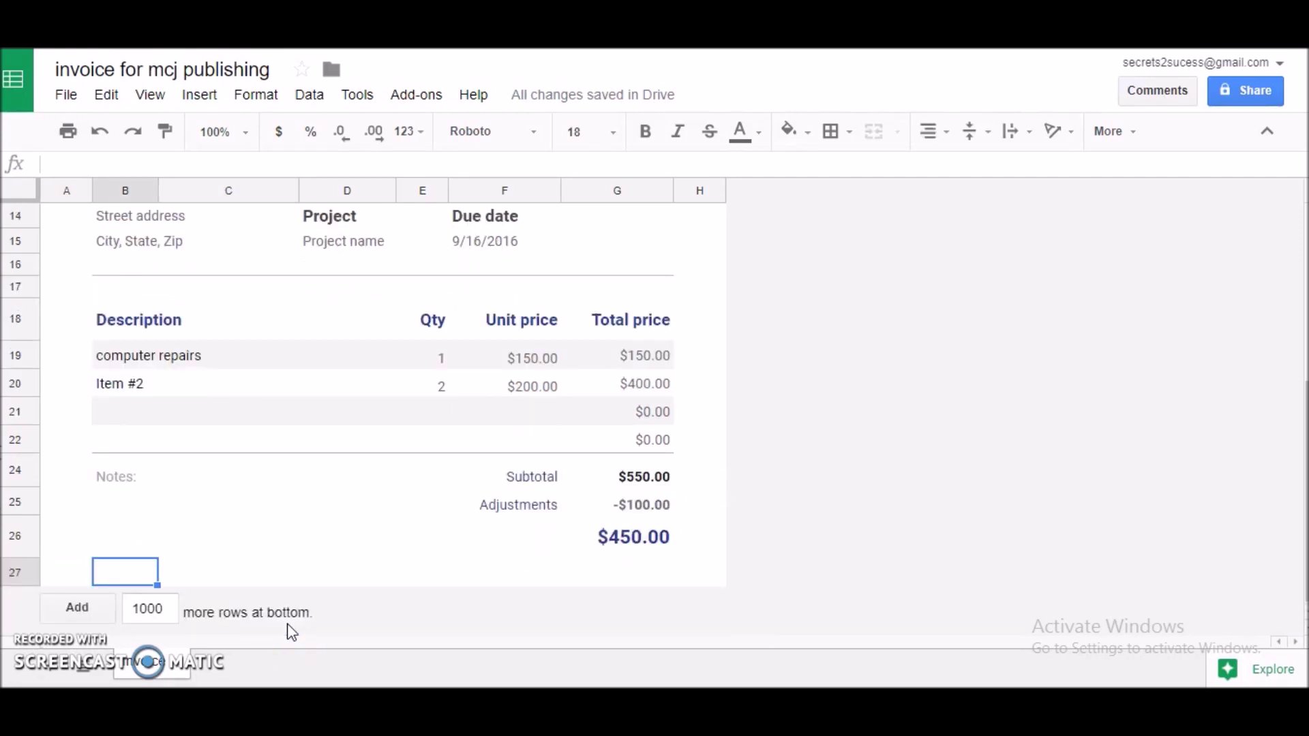
pyautogui.write('Thank')
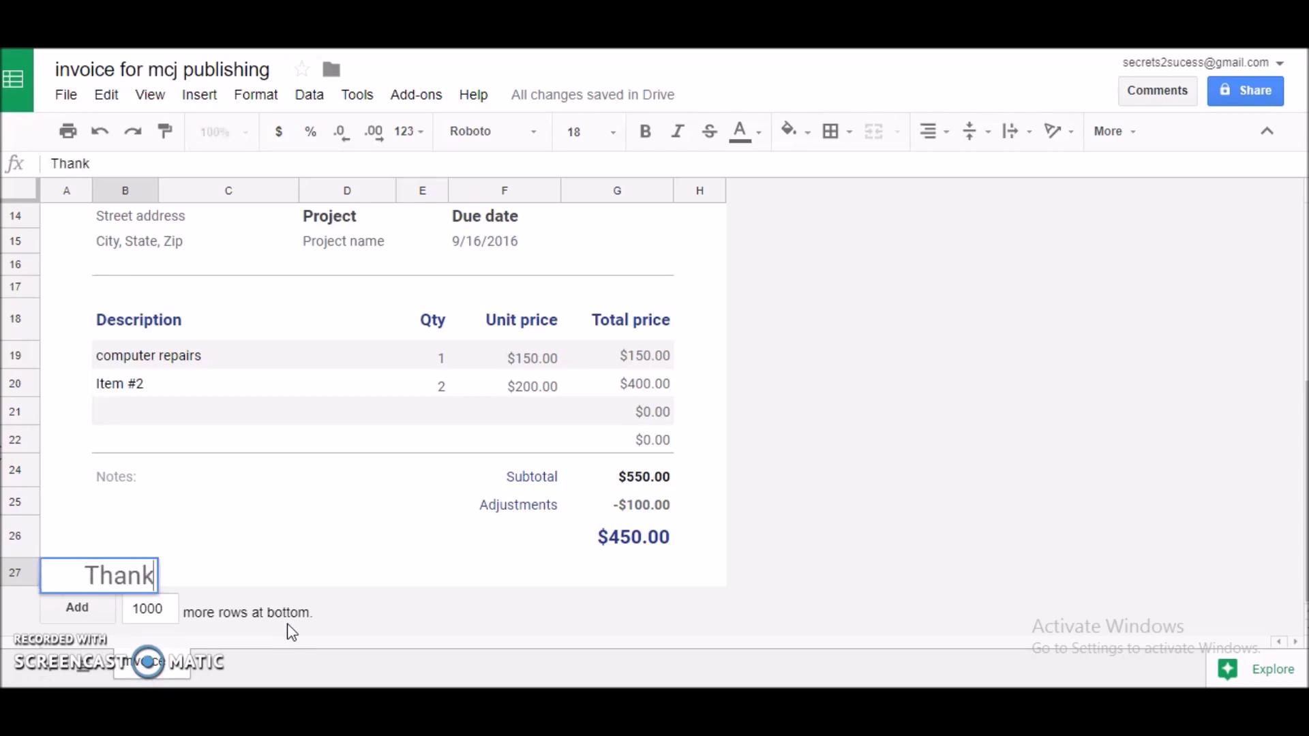
pyautogui.write(' you for you')
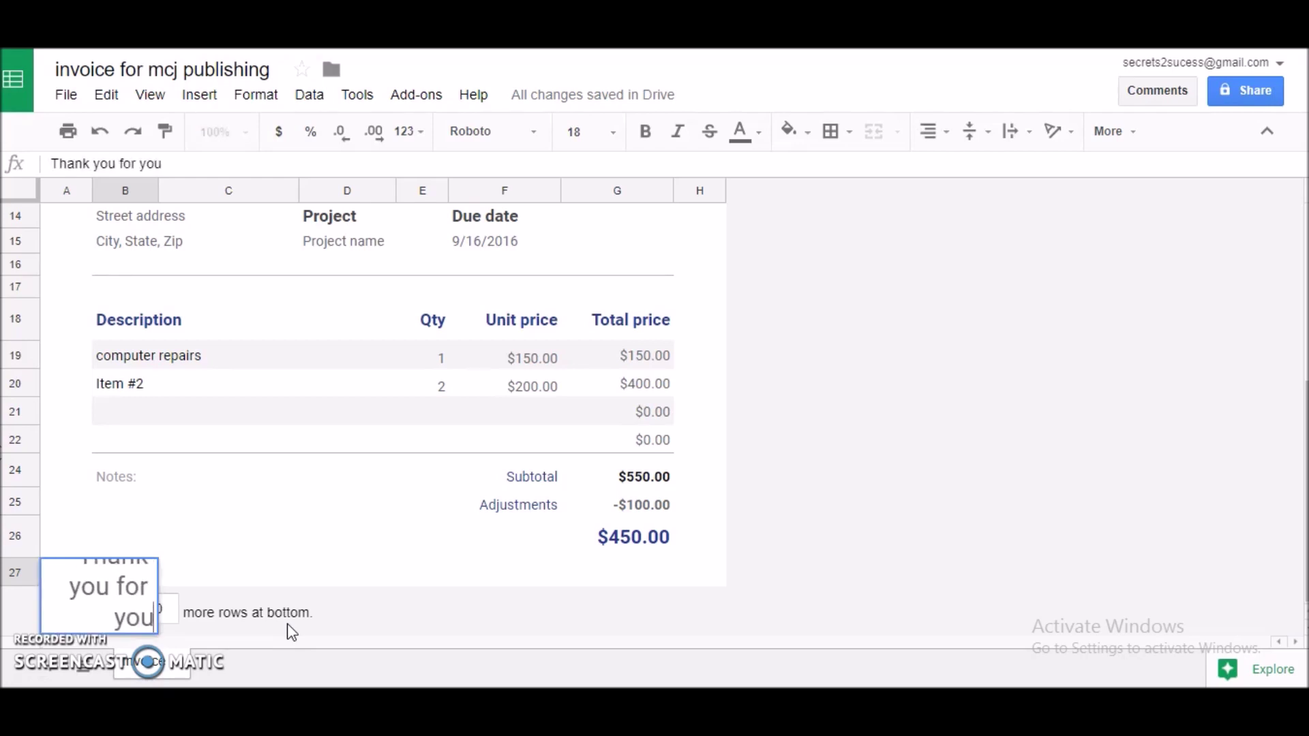
pyautogui.write('r service')
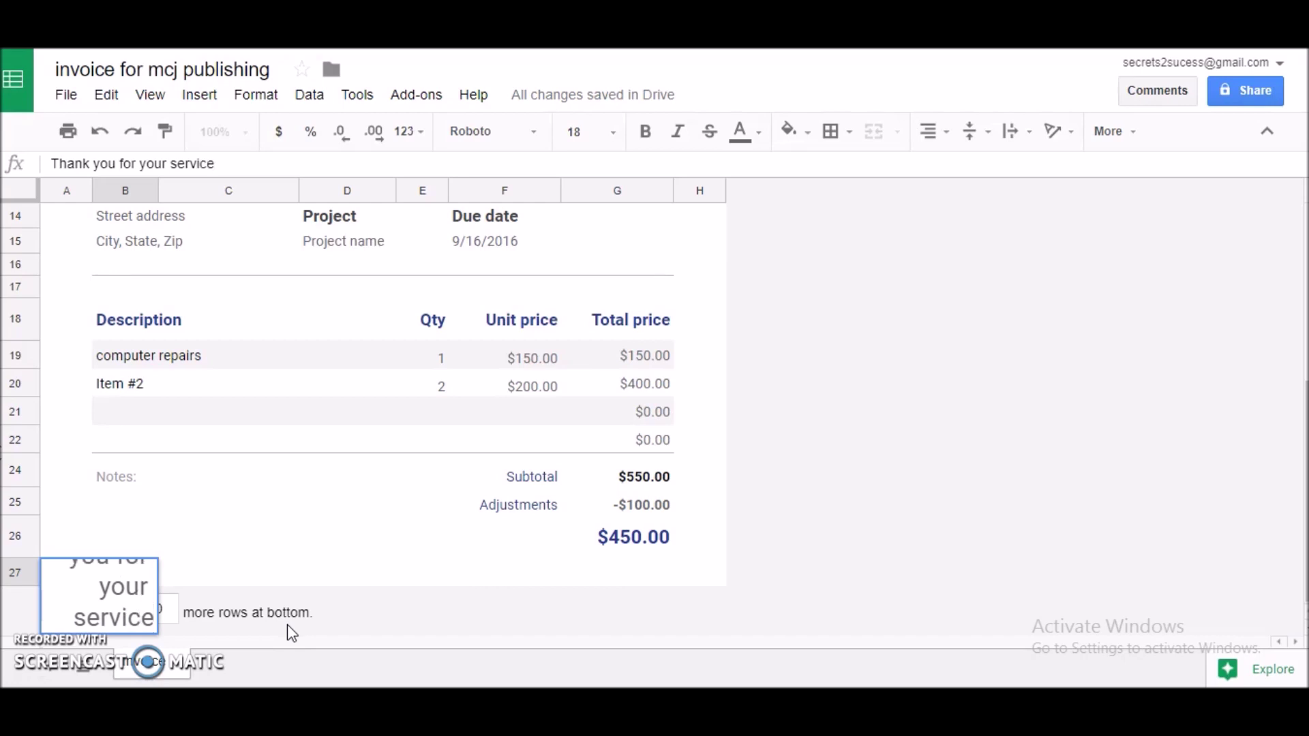
pyautogui.press('Return')
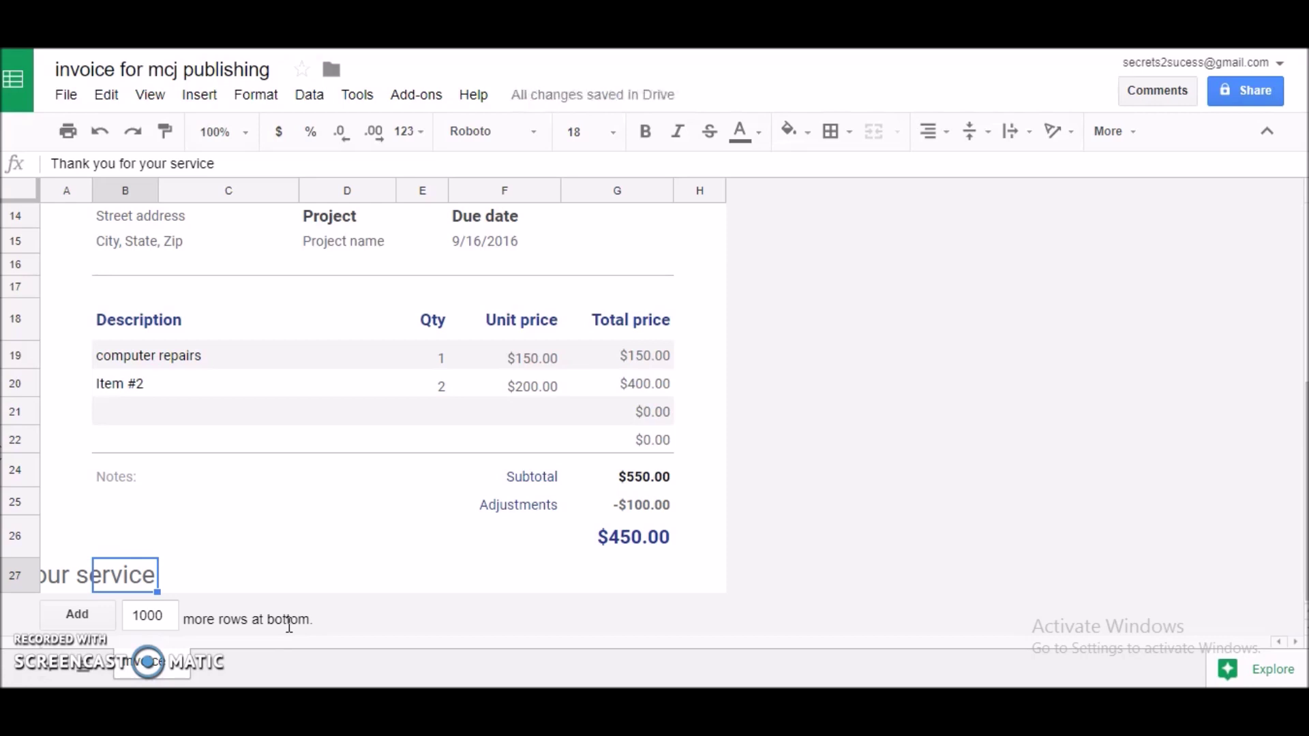
pyautogui.hotkey('shift', 'Right')
pyautogui.hotkey('shift', 'Right')
pyautogui.hotkey('shift', 'Right')
pyautogui.hotkey('shift', 'Right')
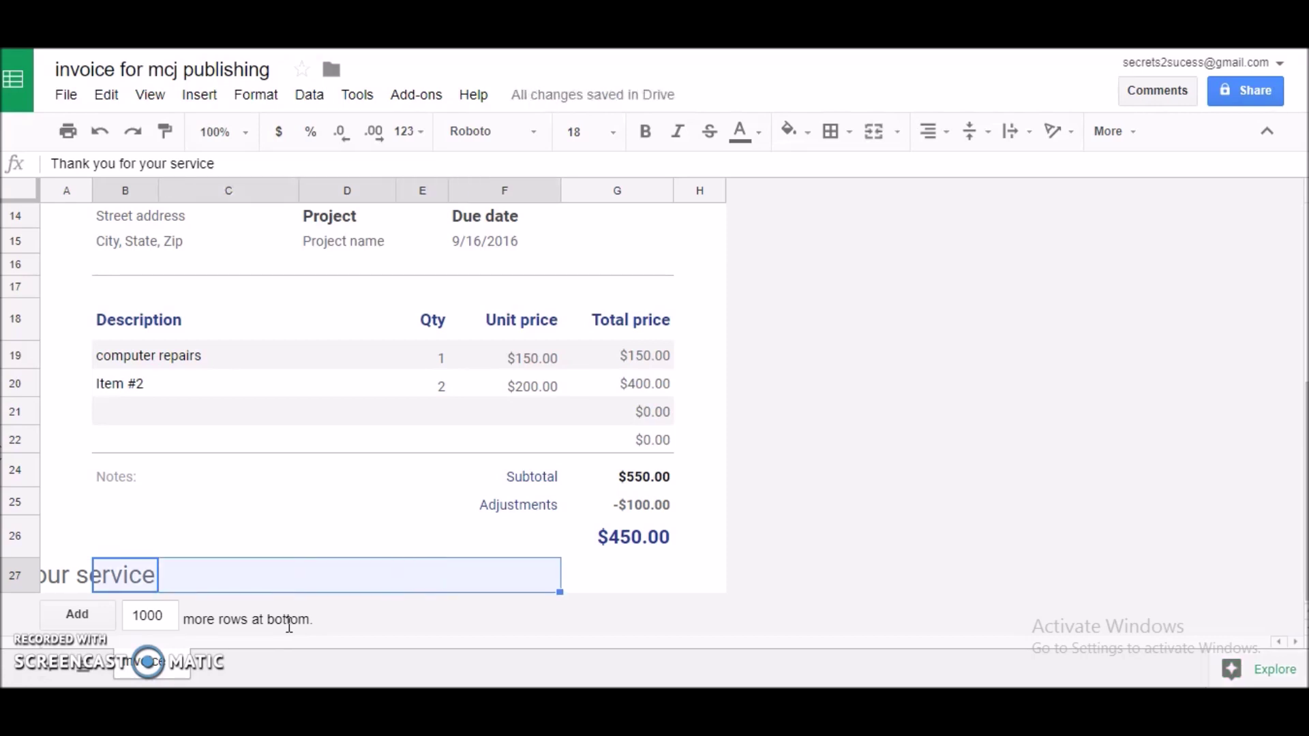
pyautogui.hotkey('shift', 'Right')
pyautogui.hotkey('shift', 'Right')
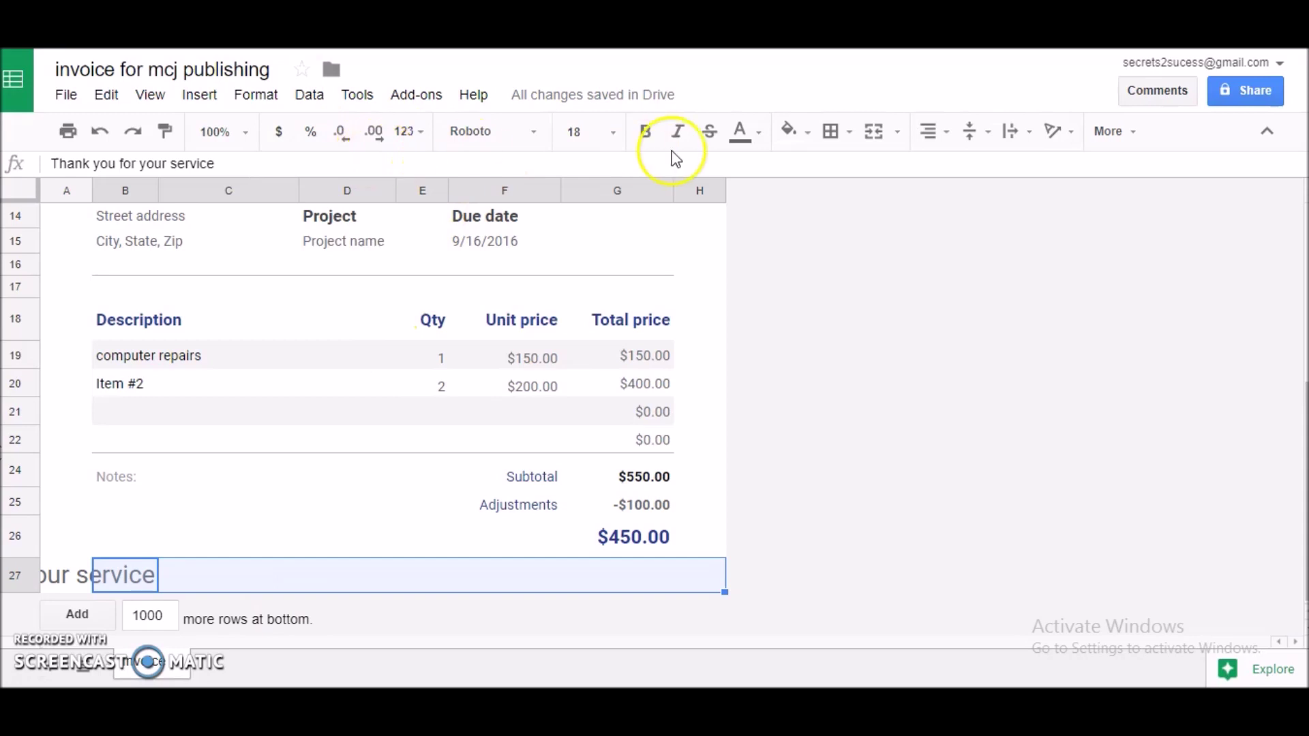
# - Merge row 27 into one cell, center the thank-you line, and set it to size 12
pyautogui.click(873, 139)
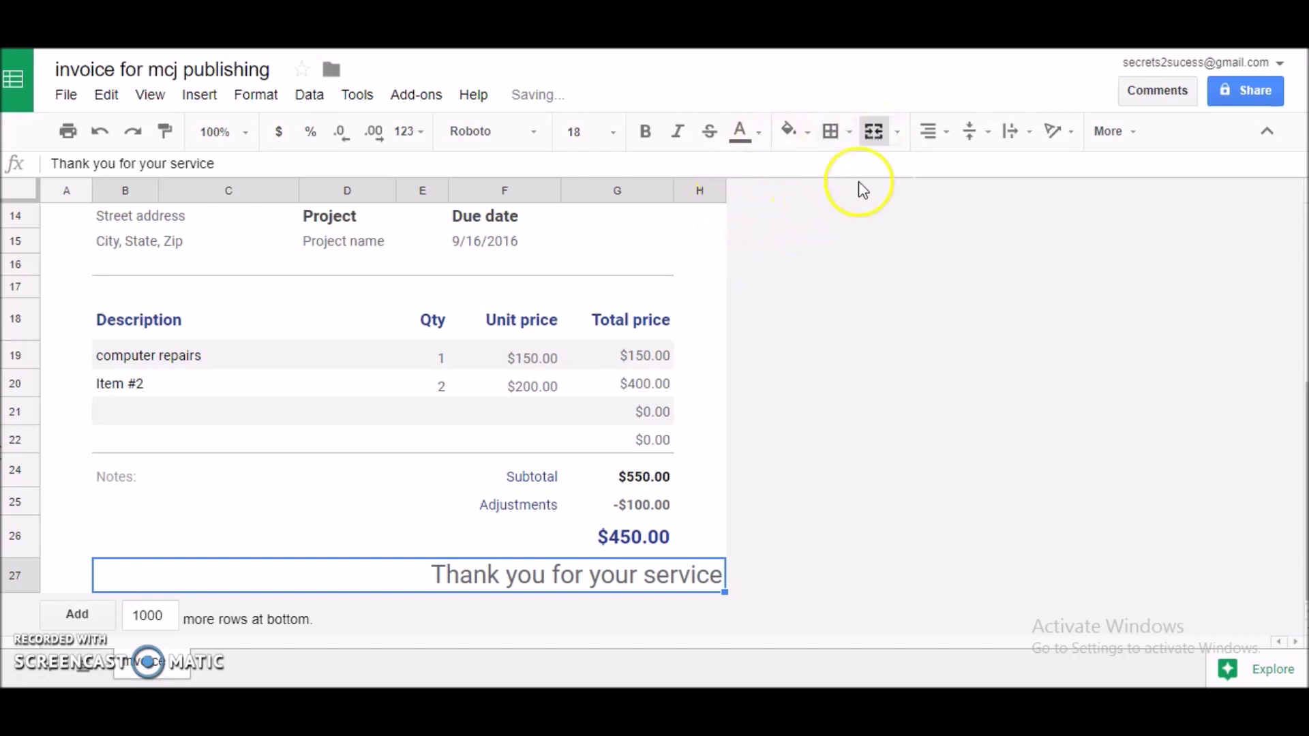
pyautogui.click(947, 140)
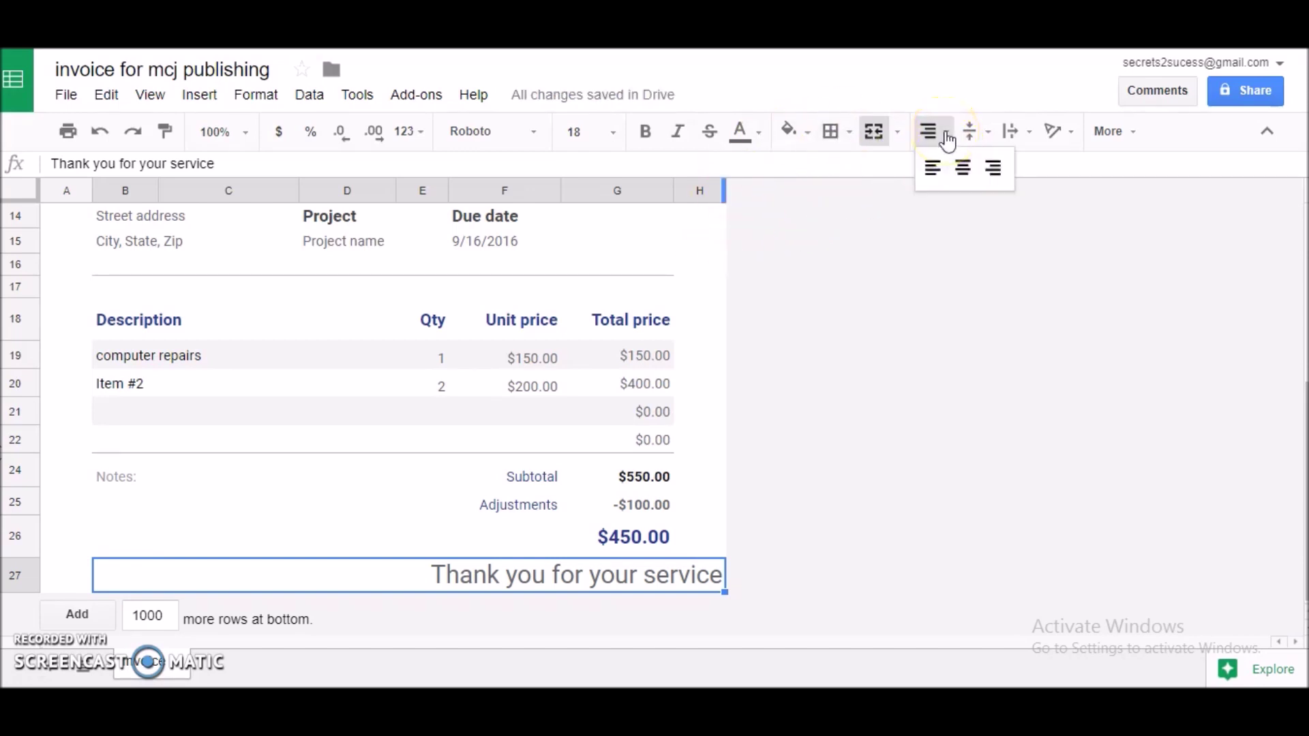
pyautogui.click(962, 169)
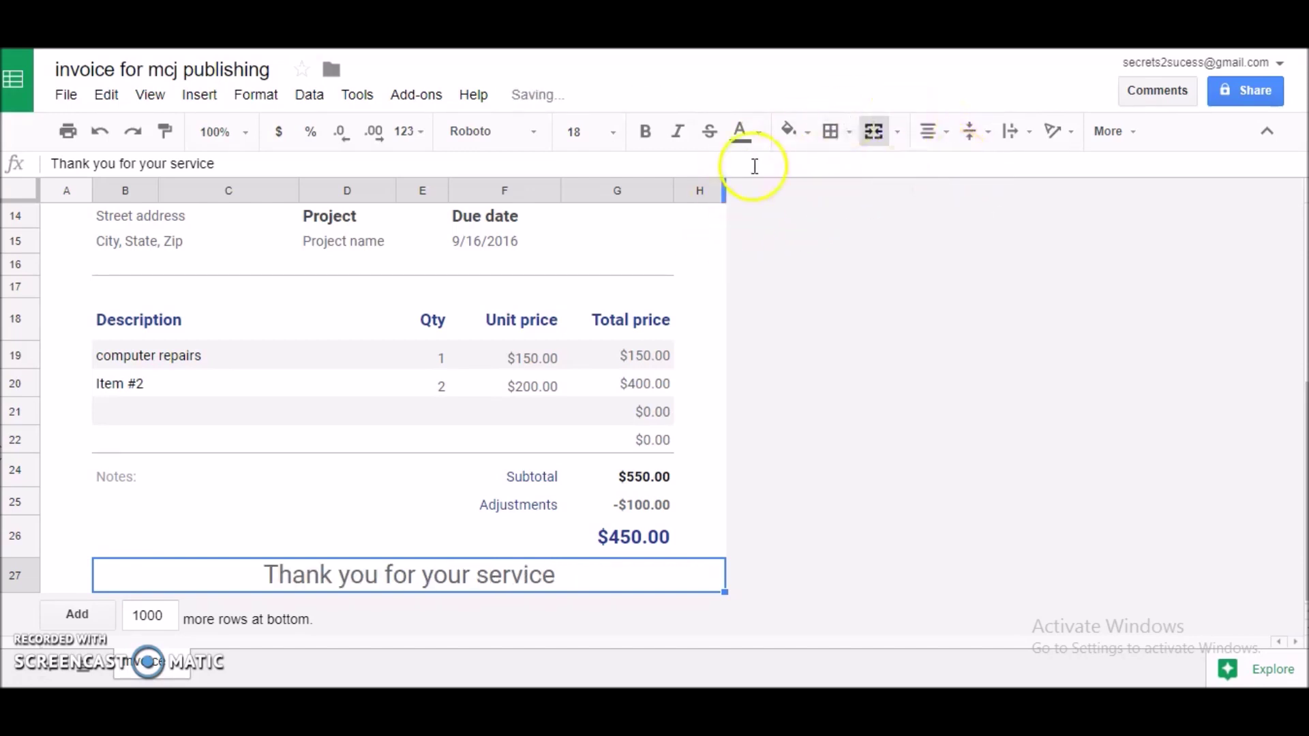
pyautogui.click(618, 135)
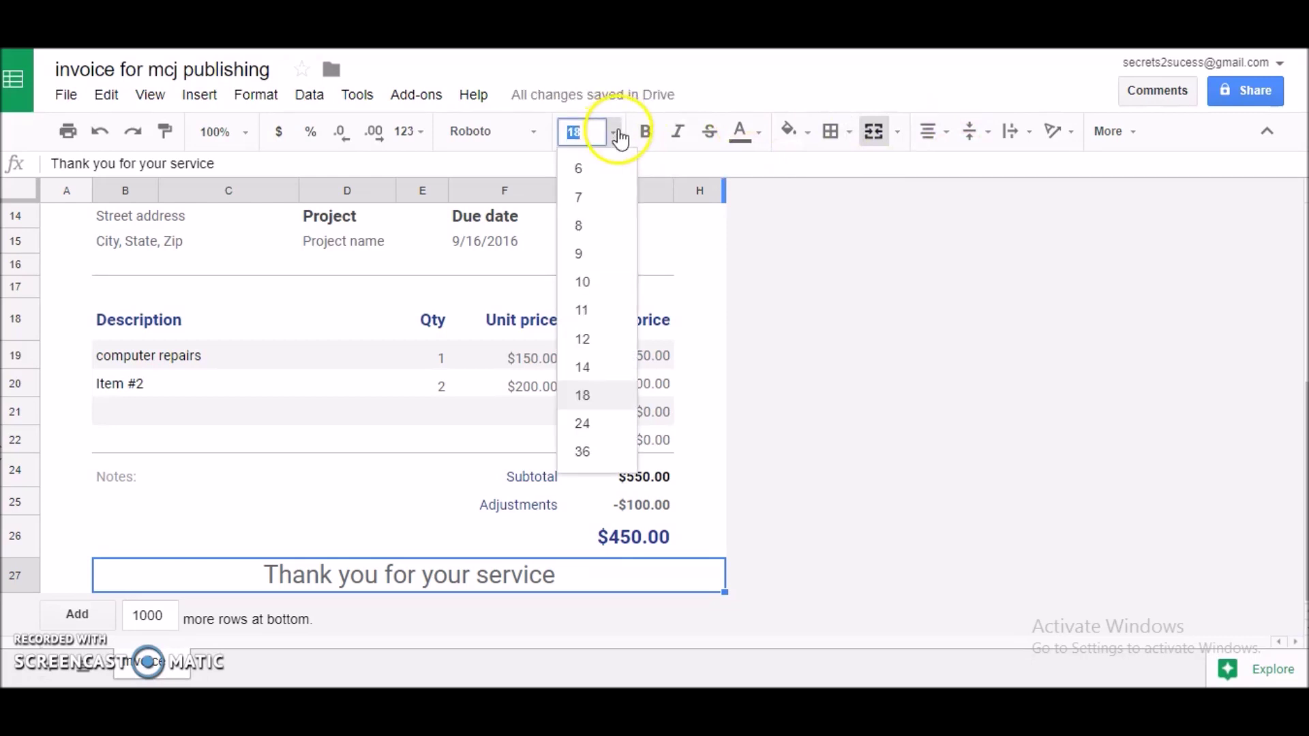
pyautogui.click(599, 339)
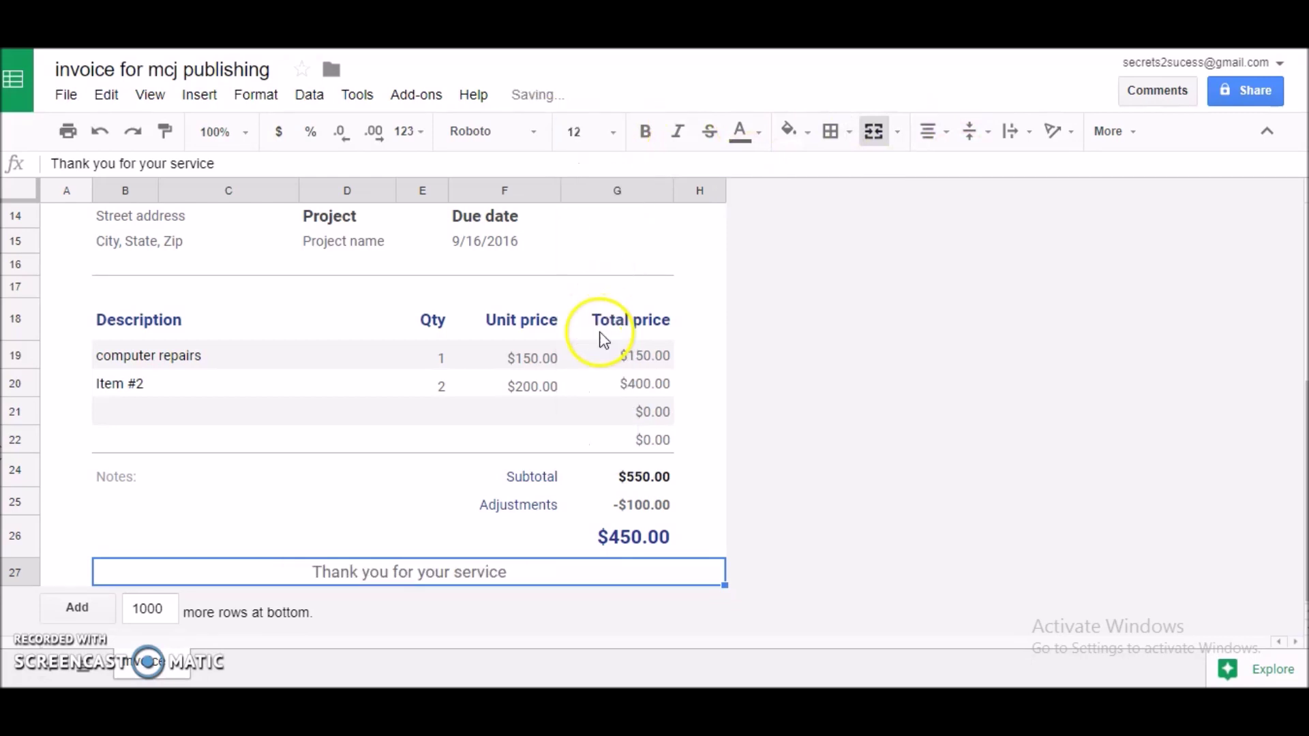
pyautogui.click(869, 466)
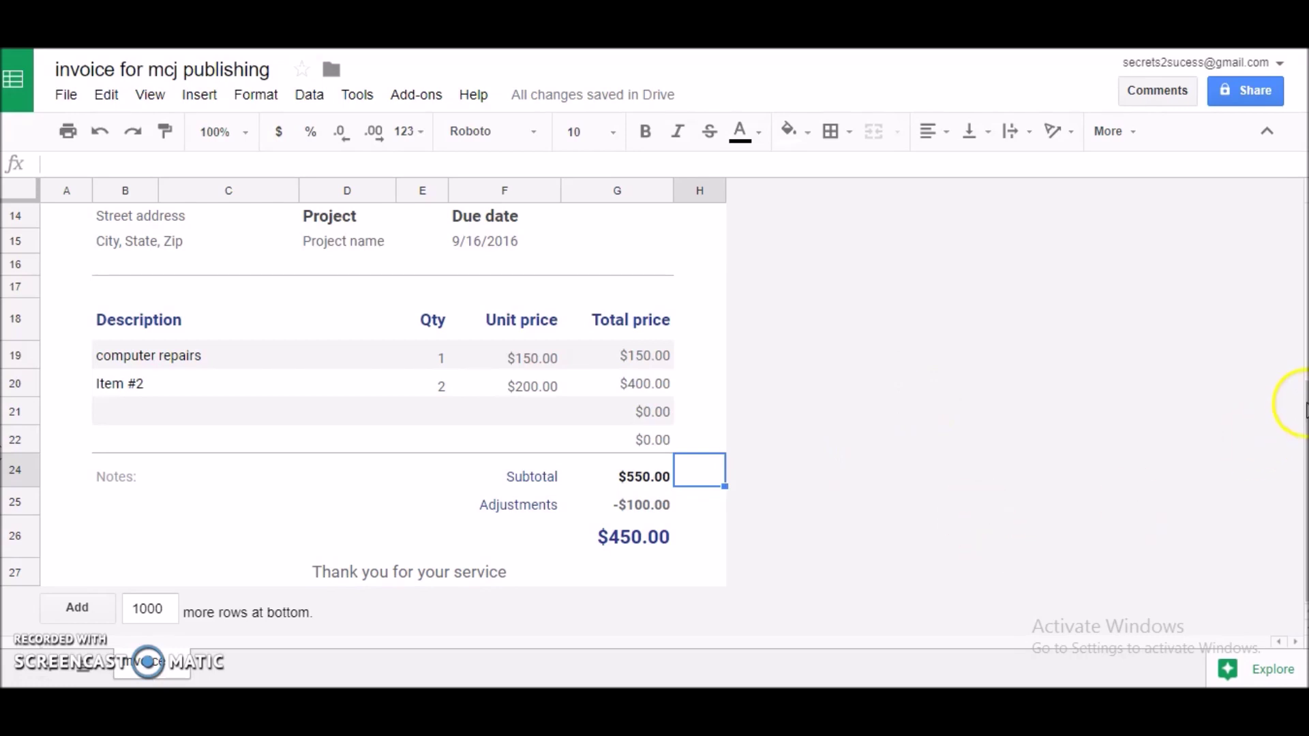
# - Replace the 'Your Company' header with 'MCJ Publishing'
pyautogui.moveTo(1306, 409); pyautogui.dragTo(1306, 249)
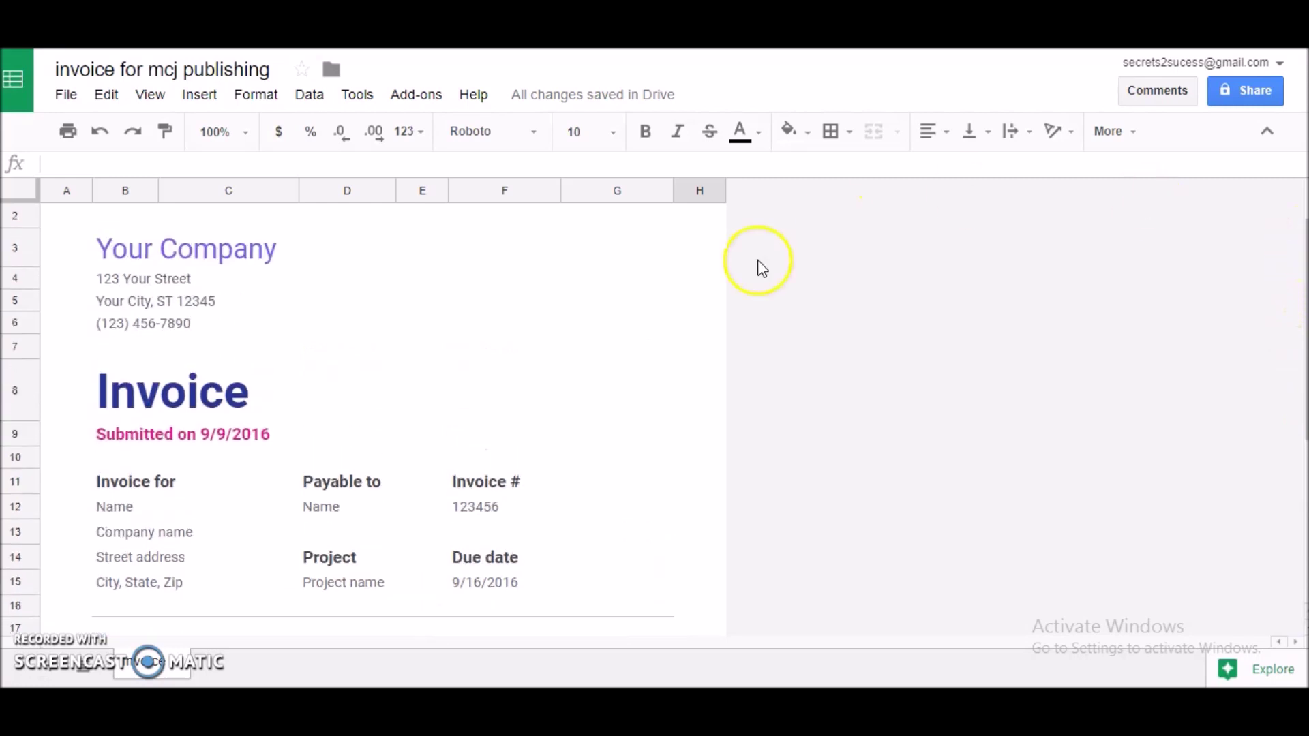
pyautogui.click(280, 258)
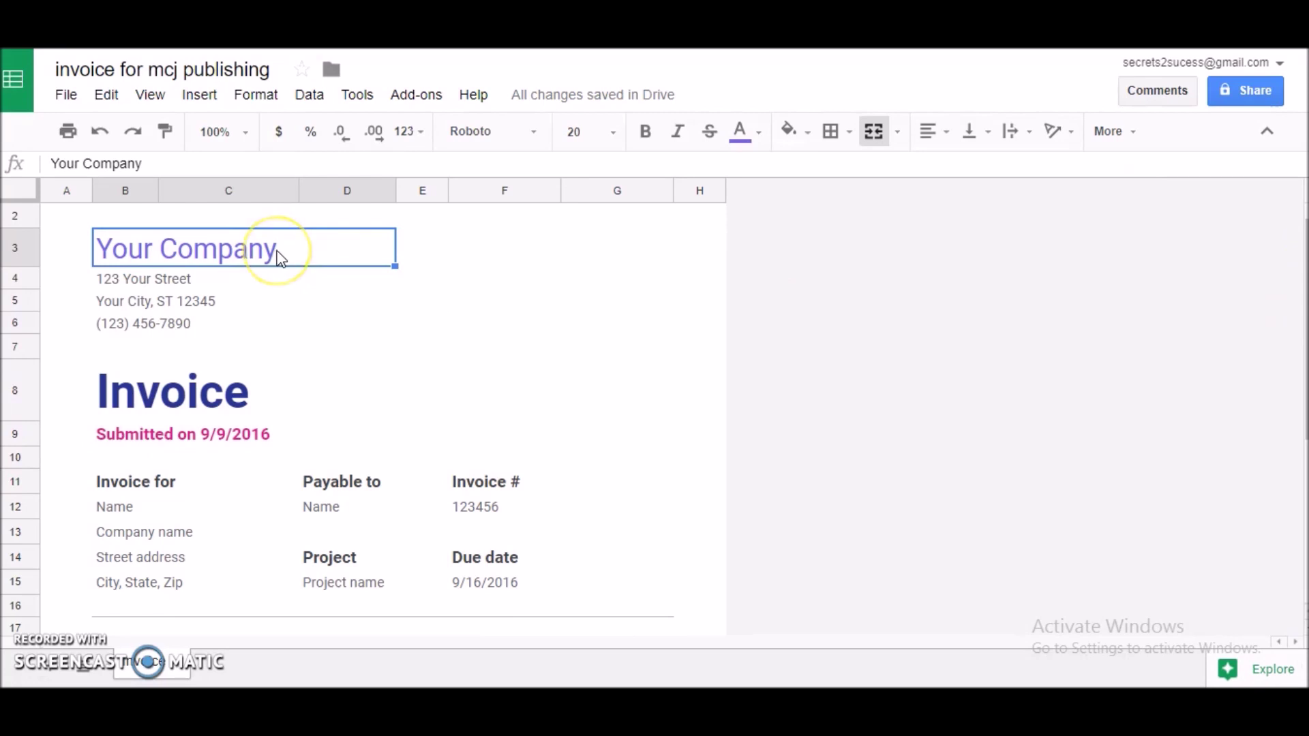
pyautogui.doubleClick(266, 250)
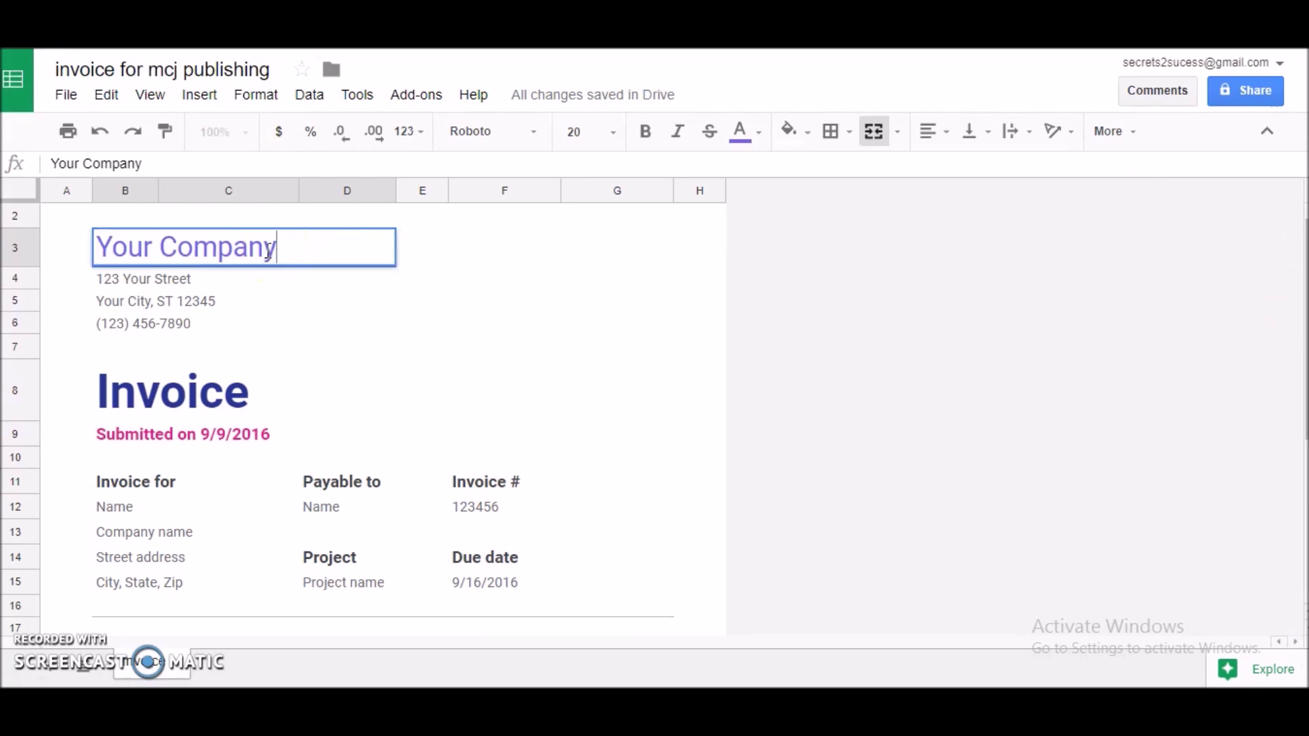
pyautogui.press('BackSpace')
pyautogui.press('BackSpace')
pyautogui.press('BackSpace')
pyautogui.press('BackSpace')
pyautogui.press('BackSpace')
pyautogui.press('BackSpace')
pyautogui.press('BackSpace')
pyautogui.press('BackSpace')
pyautogui.press('BackSpace')
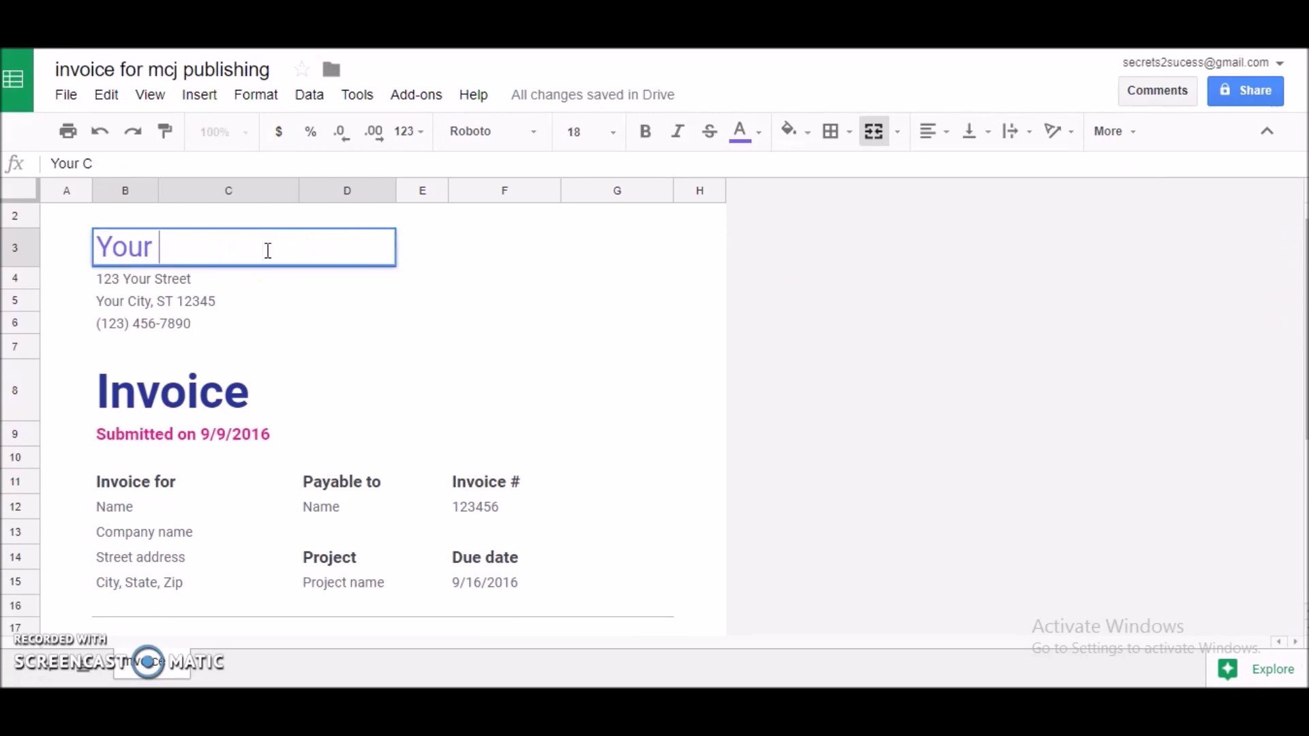
pyautogui.press('BackSpace')
pyautogui.press('BackSpace')
pyautogui.press('BackSpace')
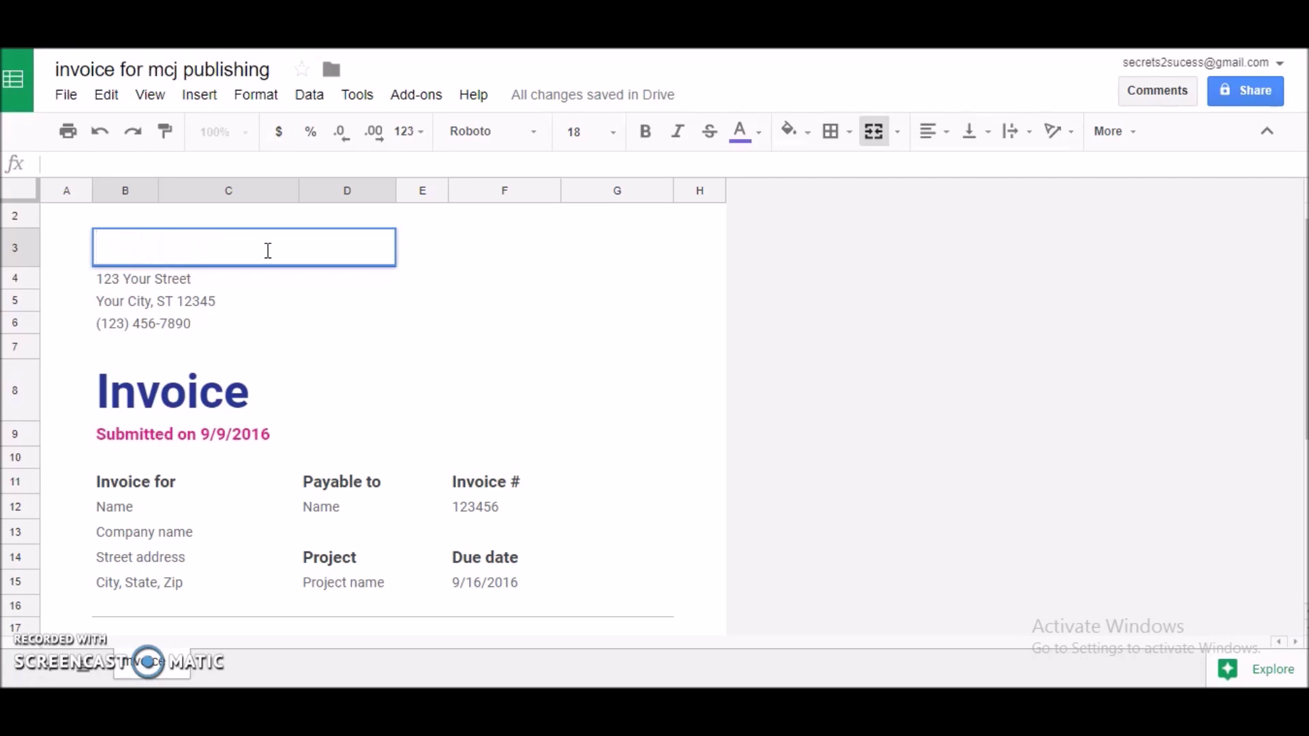
pyautogui.write('MCJ Publishing')
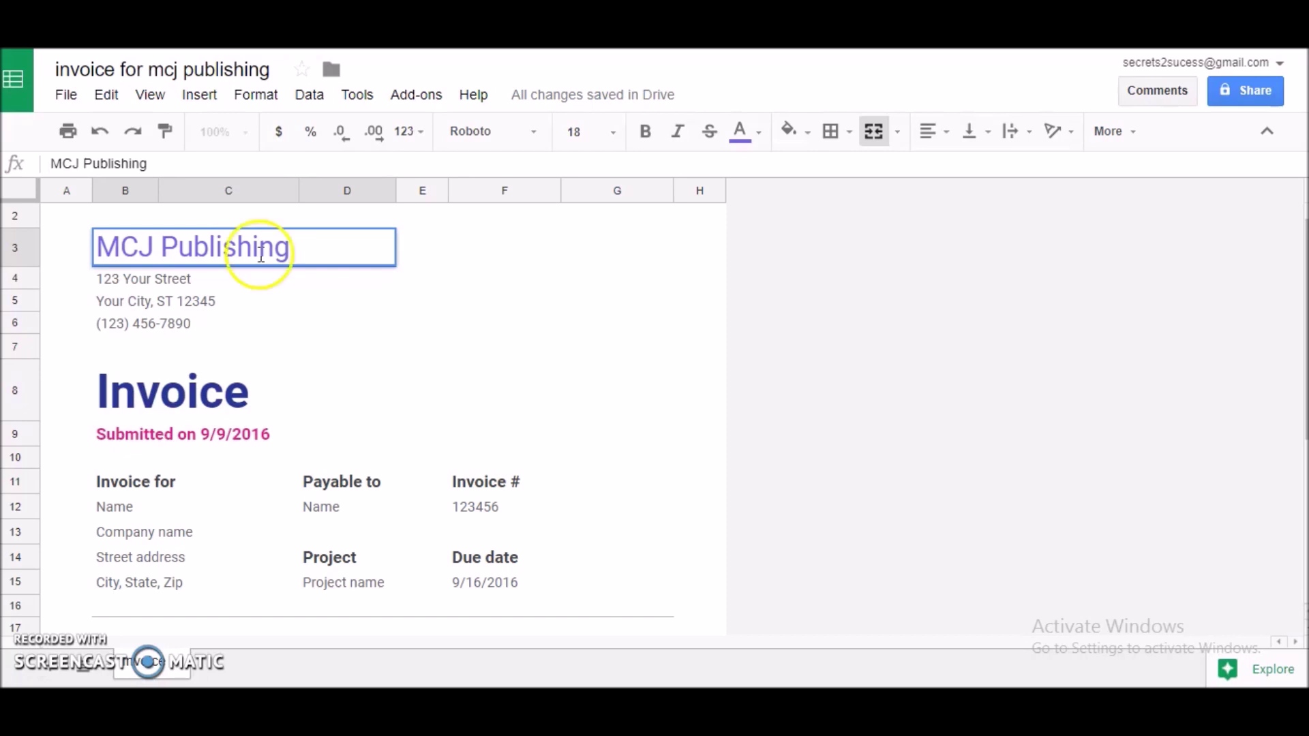
pyautogui.click(213, 284)
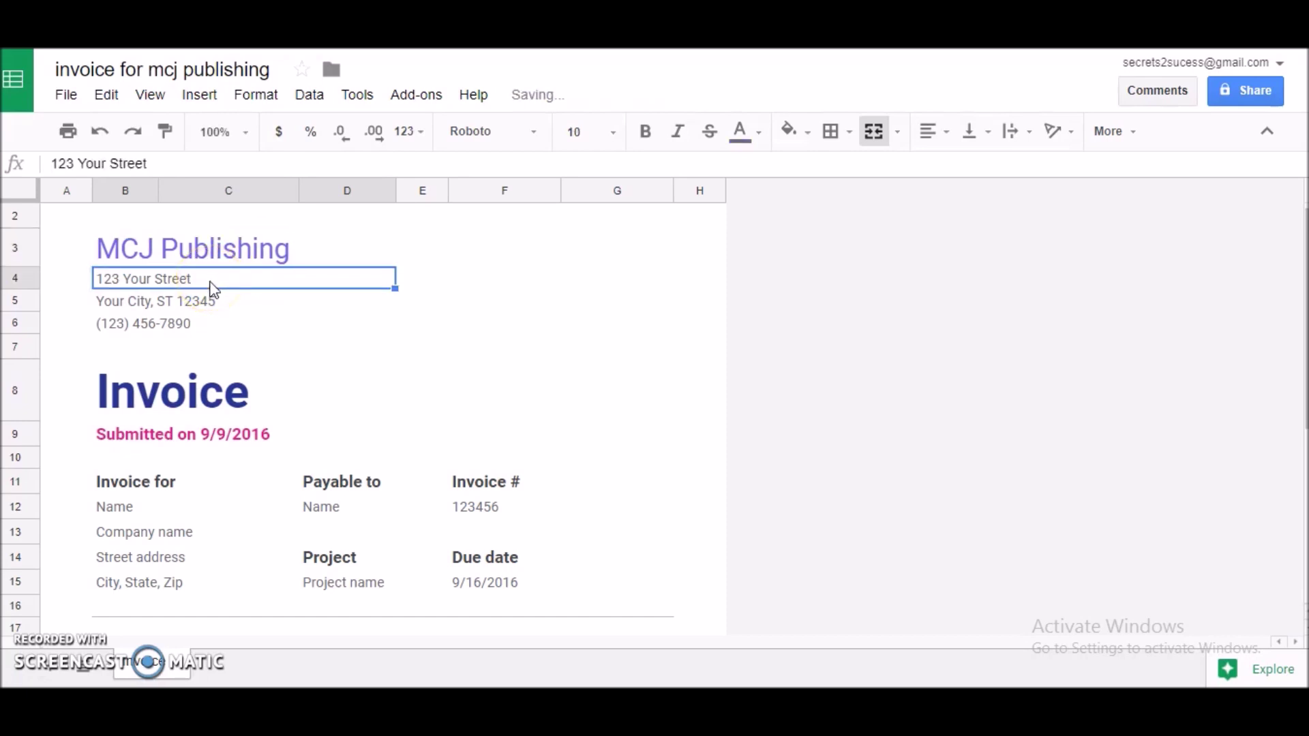
# - Clear the 'Submitted on 9/9/2016' line
pyautogui.click(215, 308)
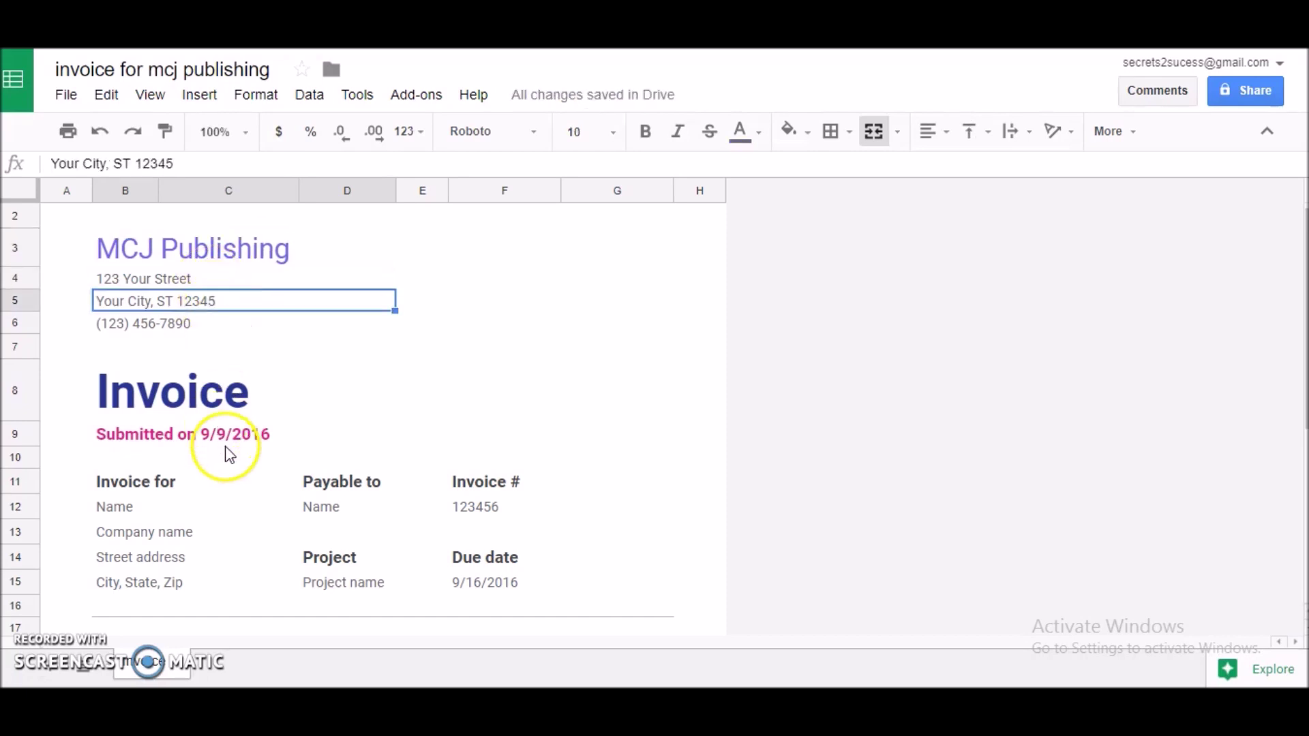
pyautogui.click(232, 443)
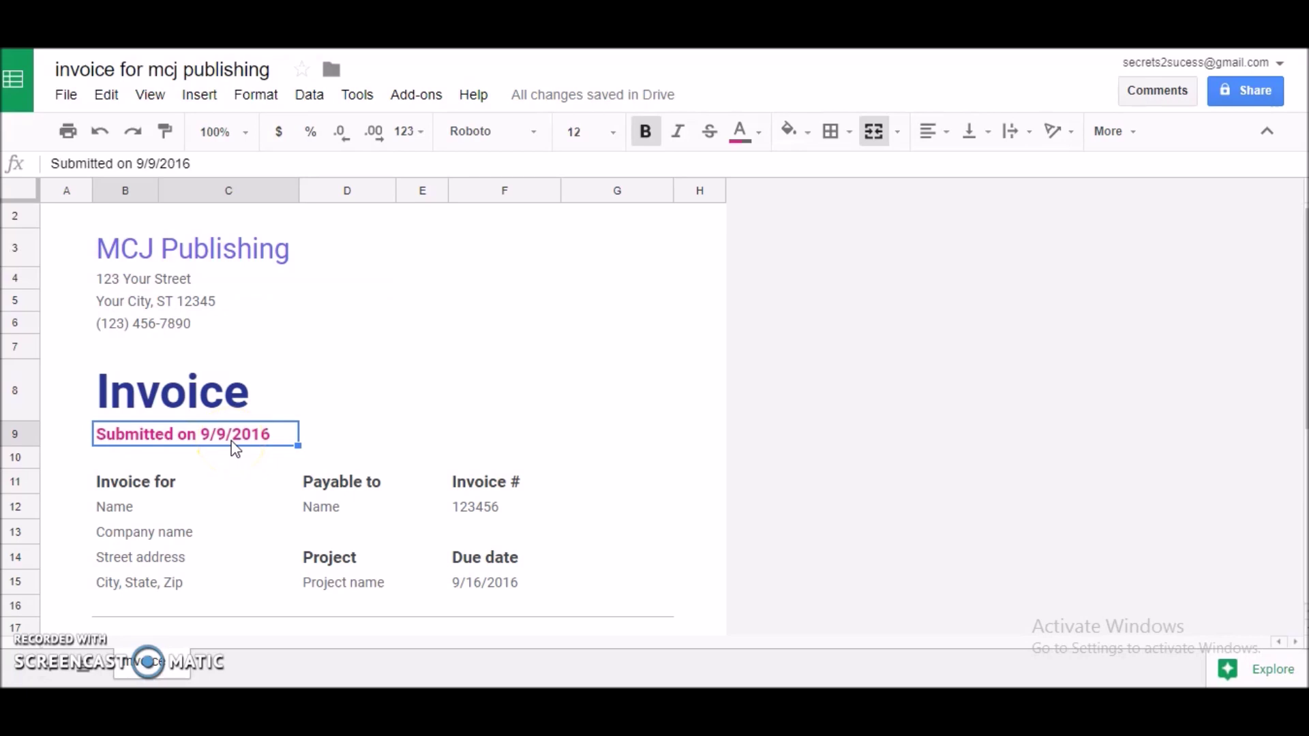
pyautogui.press('Delete')
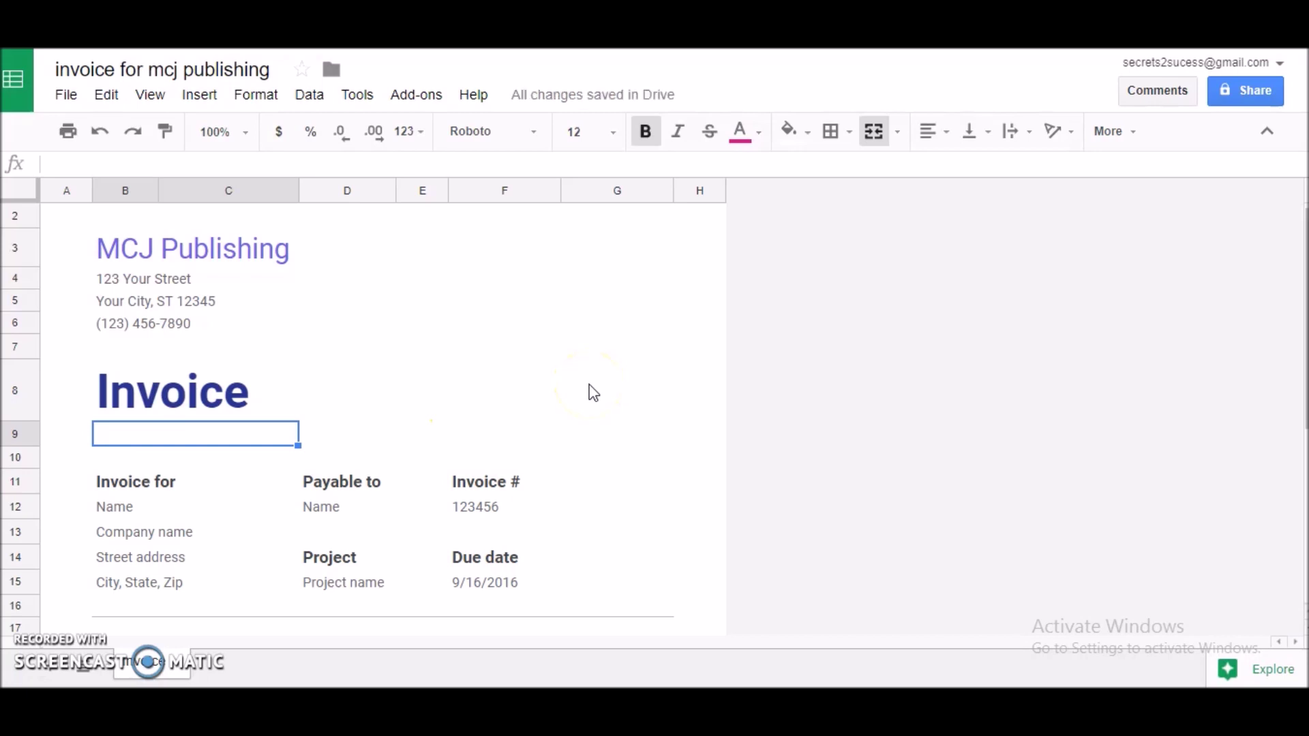
# - Leave the Invoice for placeholders unchanged and open the File menu
pyautogui.moveTo(549, 109)
pyautogui.click(176, 537)
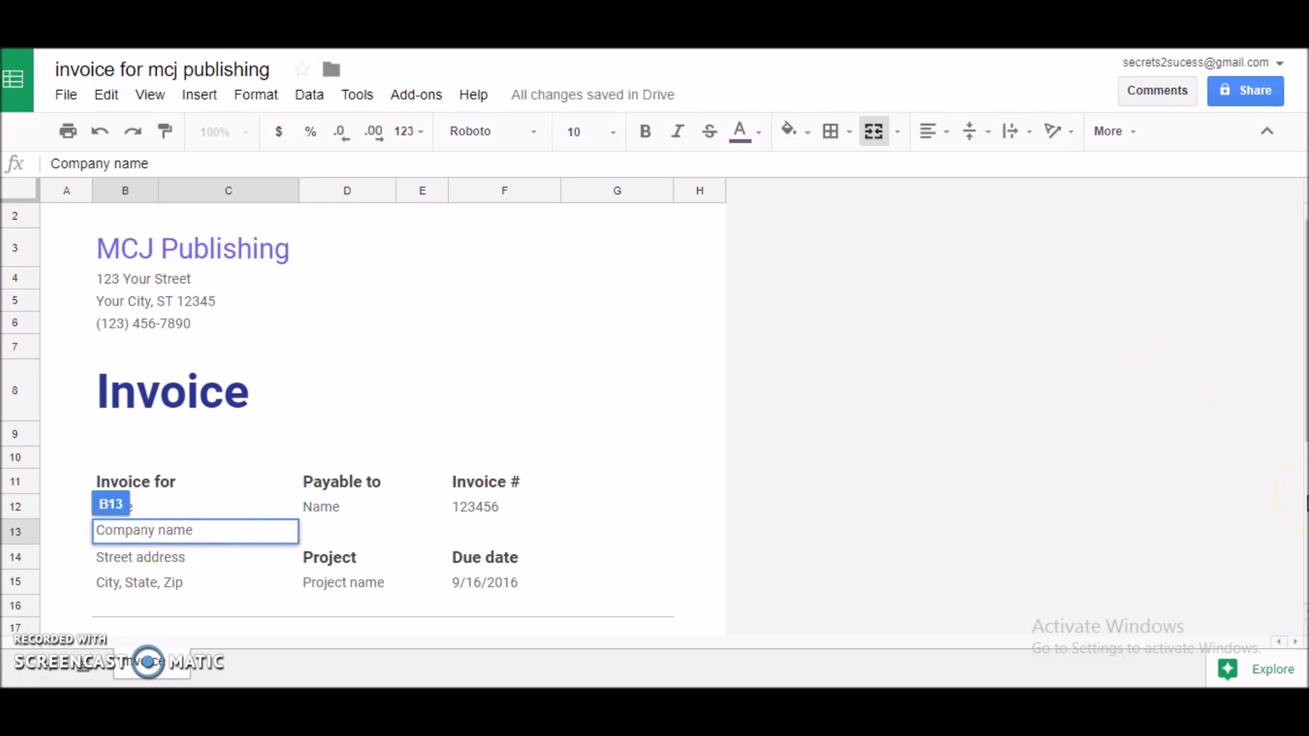
pyautogui.click(1298, 427)
pyautogui.moveTo(1303, 430); pyautogui.dragTo(1303, 458)
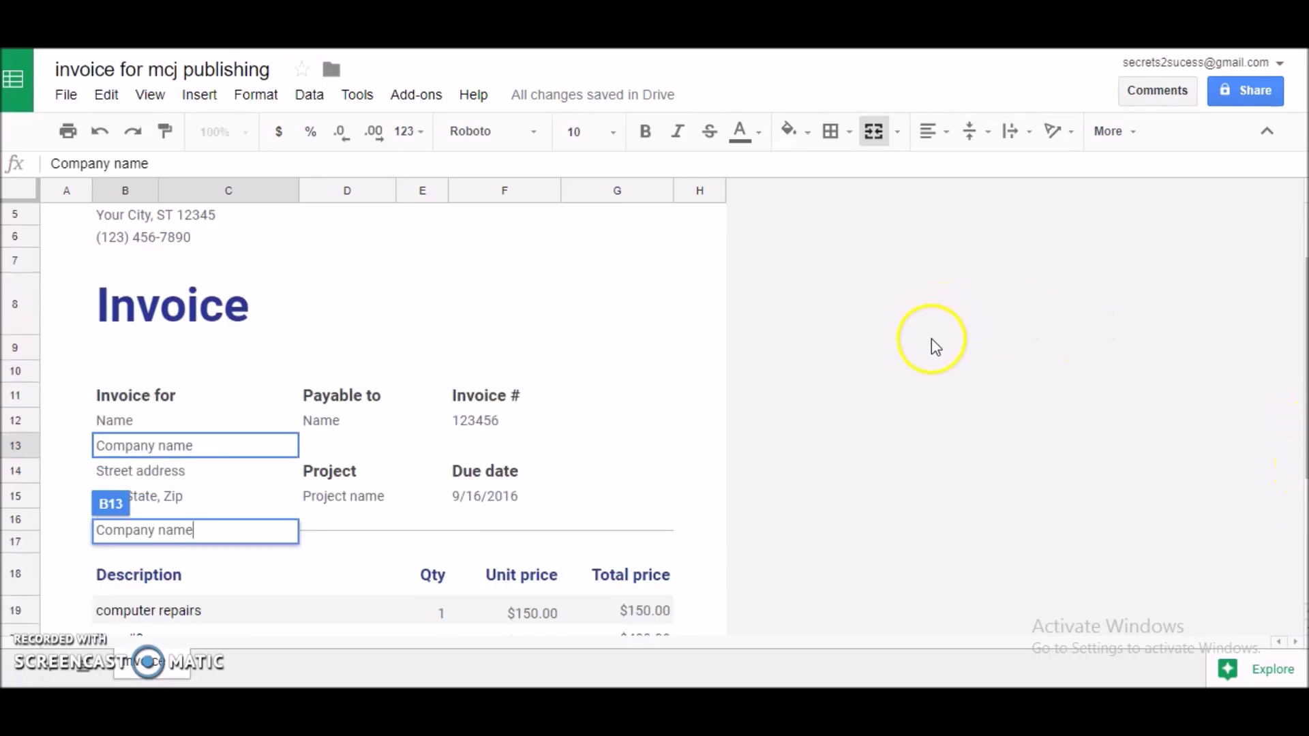
pyautogui.click(940, 401)
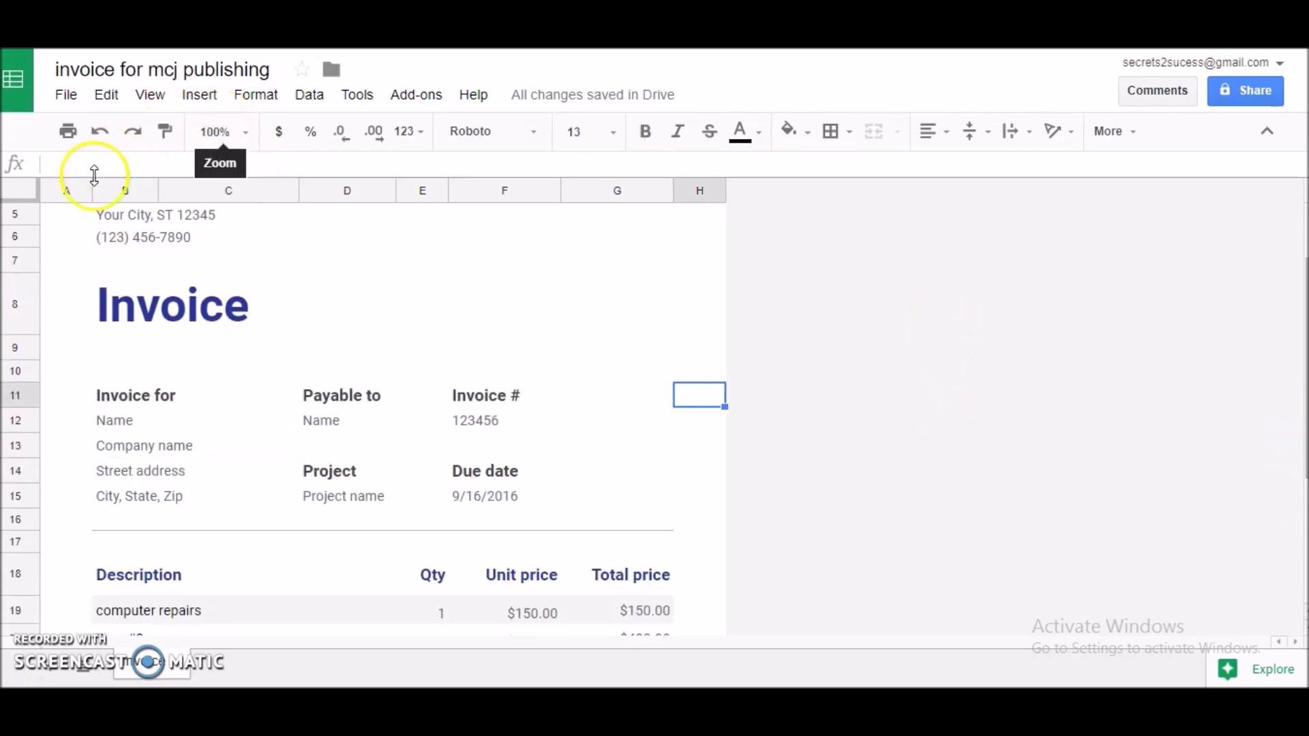
pyautogui.click(67, 99)
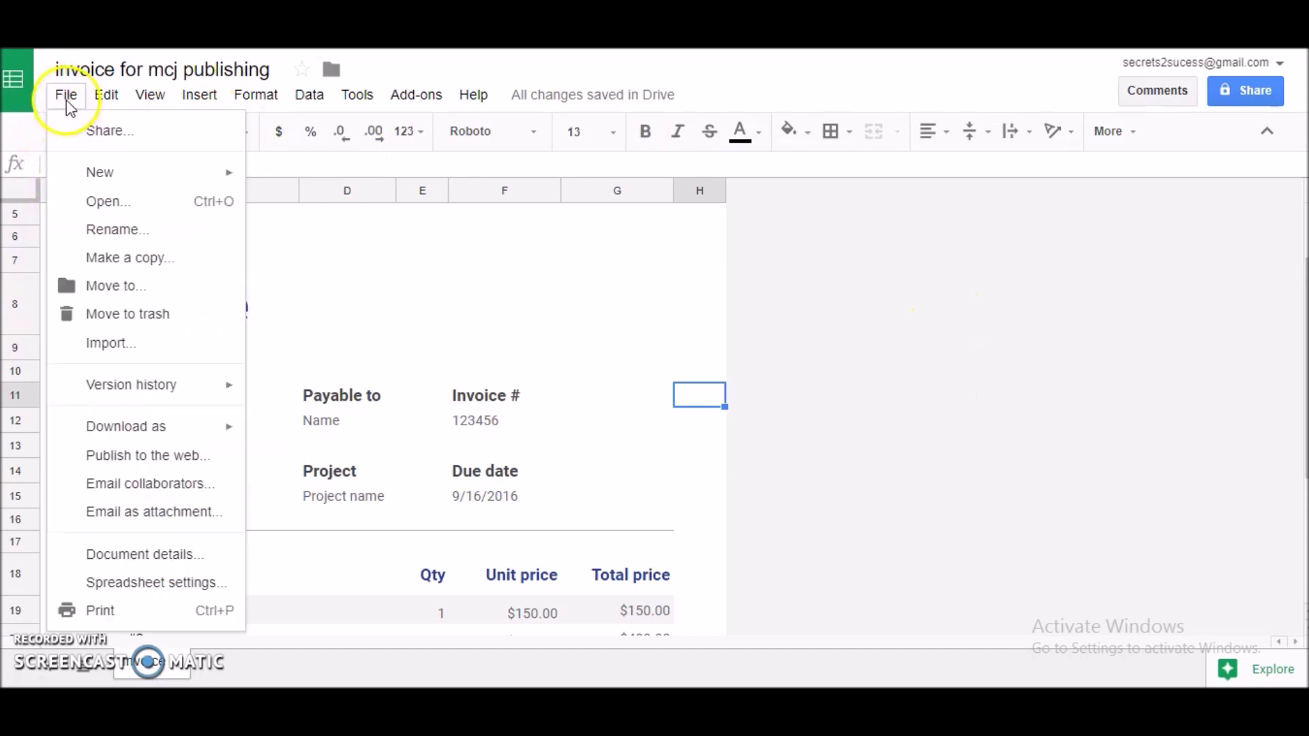
# - Preview the invoice in print settings with Portrait orientation on one Letter page, then cancel
pyautogui.click(99, 610)
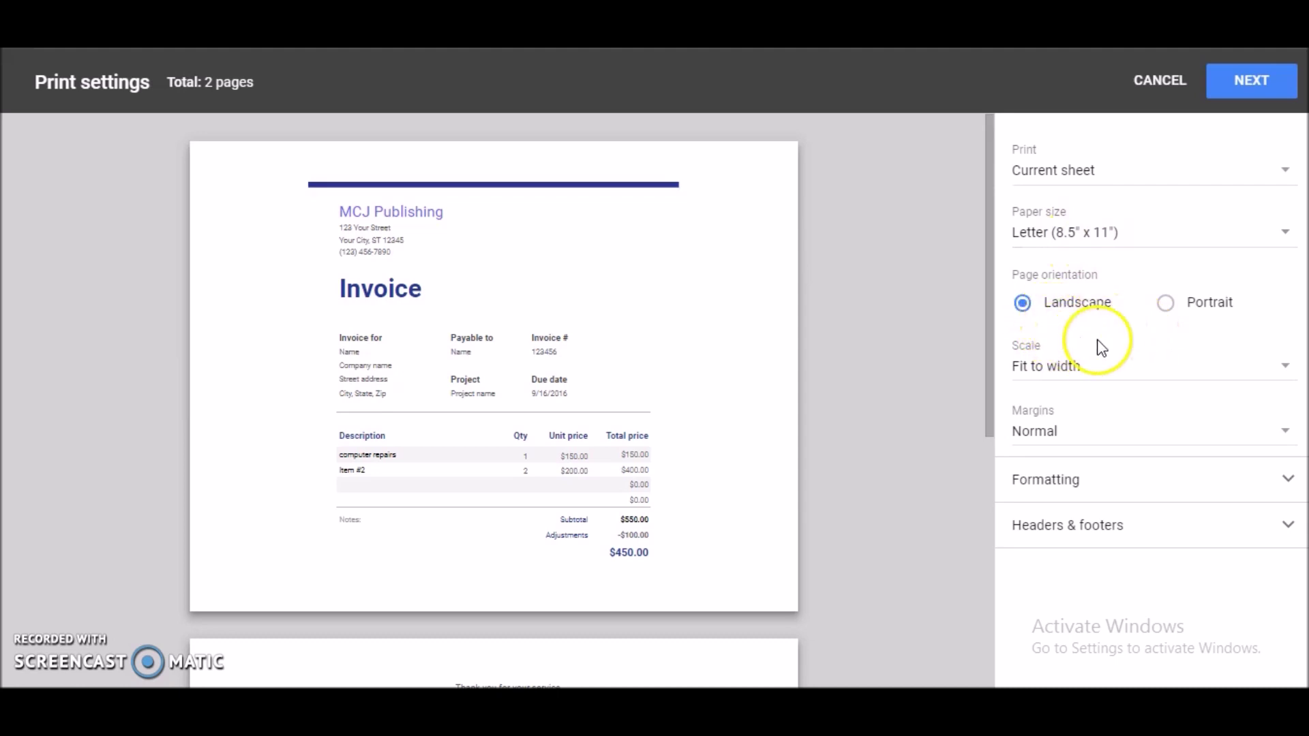
pyautogui.click(1167, 304)
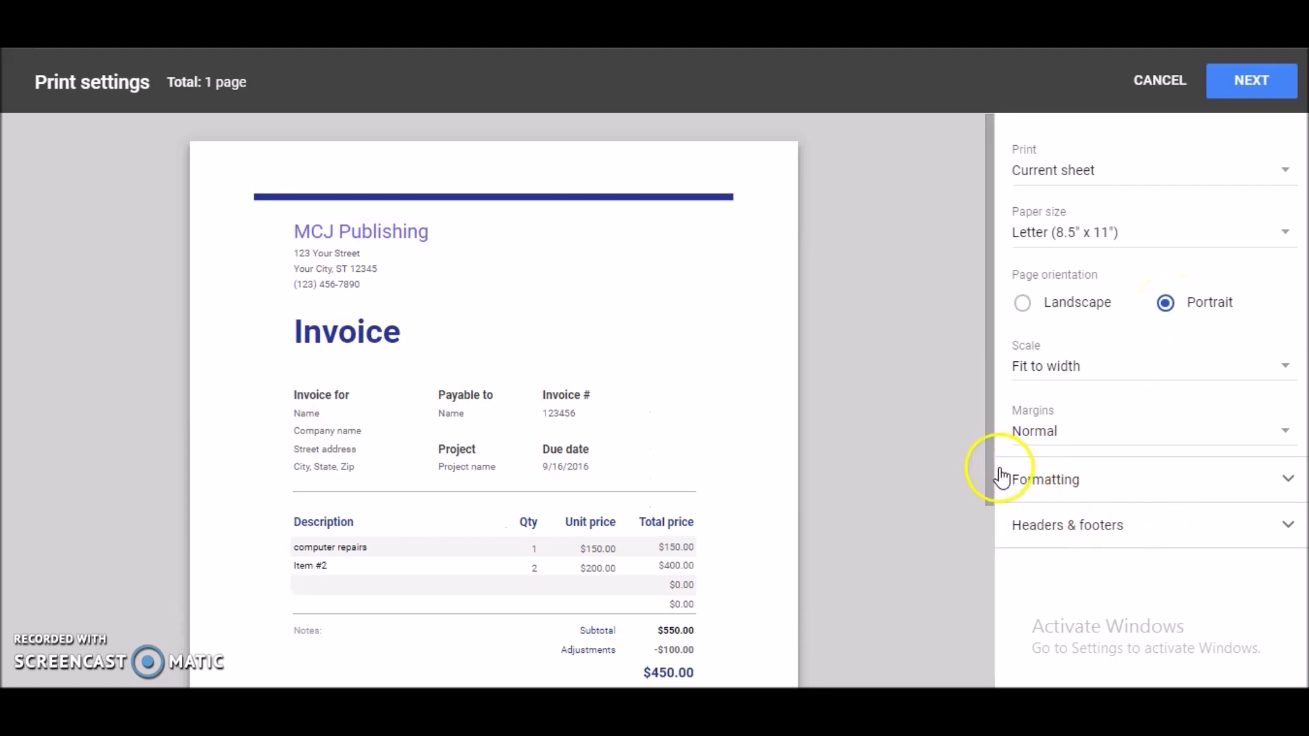
pyautogui.moveTo(990, 479); pyautogui.dragTo(988, 510)
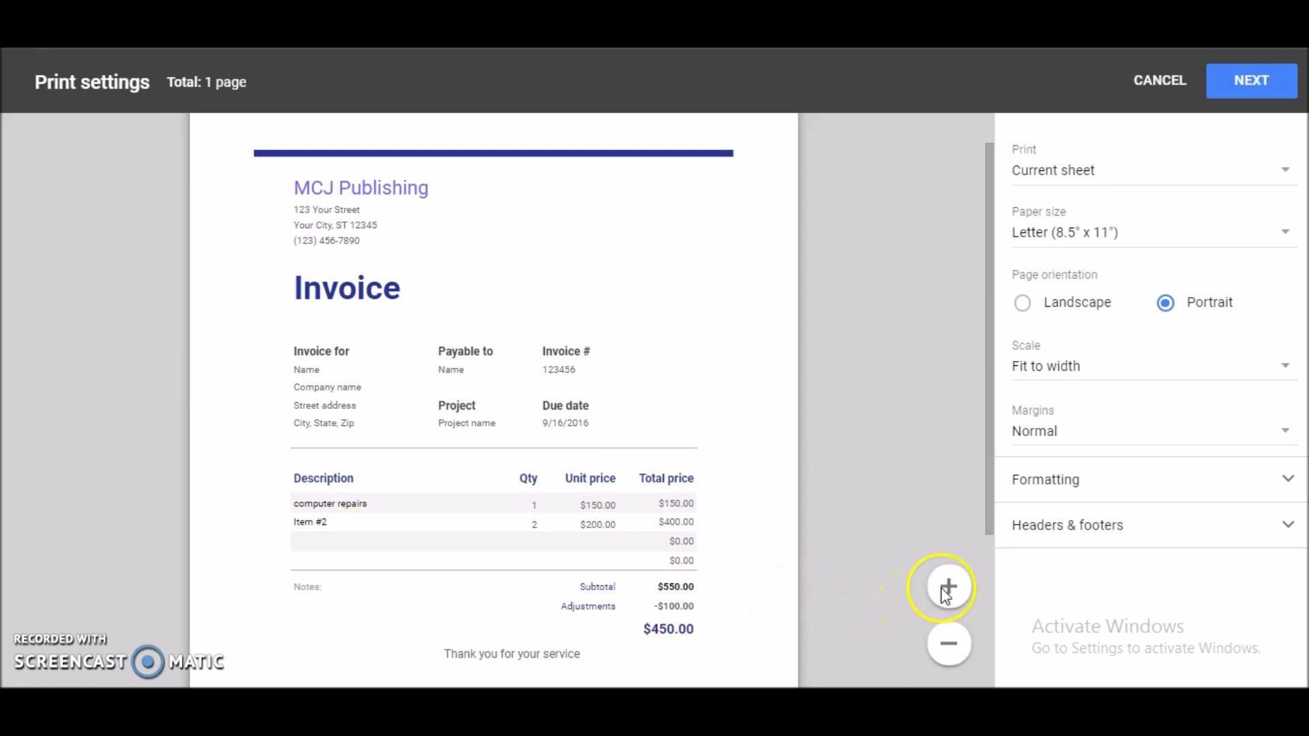
pyautogui.moveTo(993, 530); pyautogui.dragTo(990, 546)
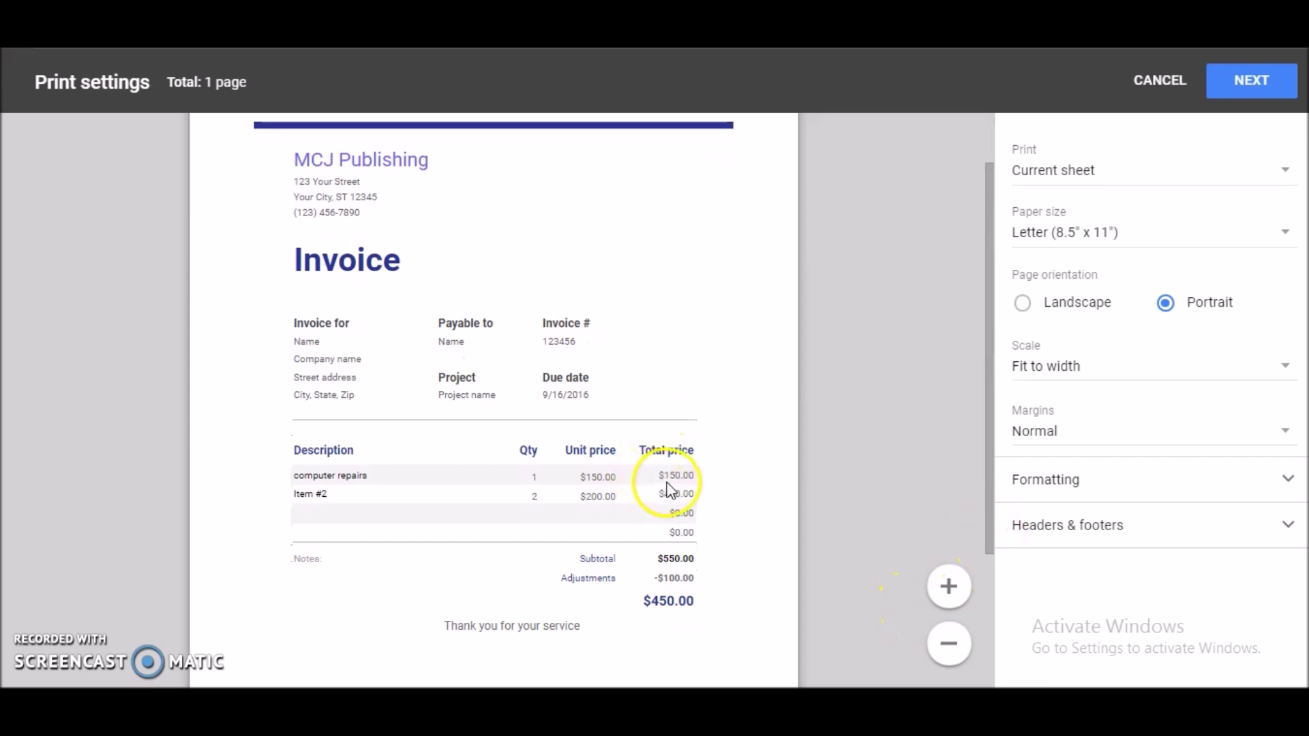
pyautogui.click(1164, 80)
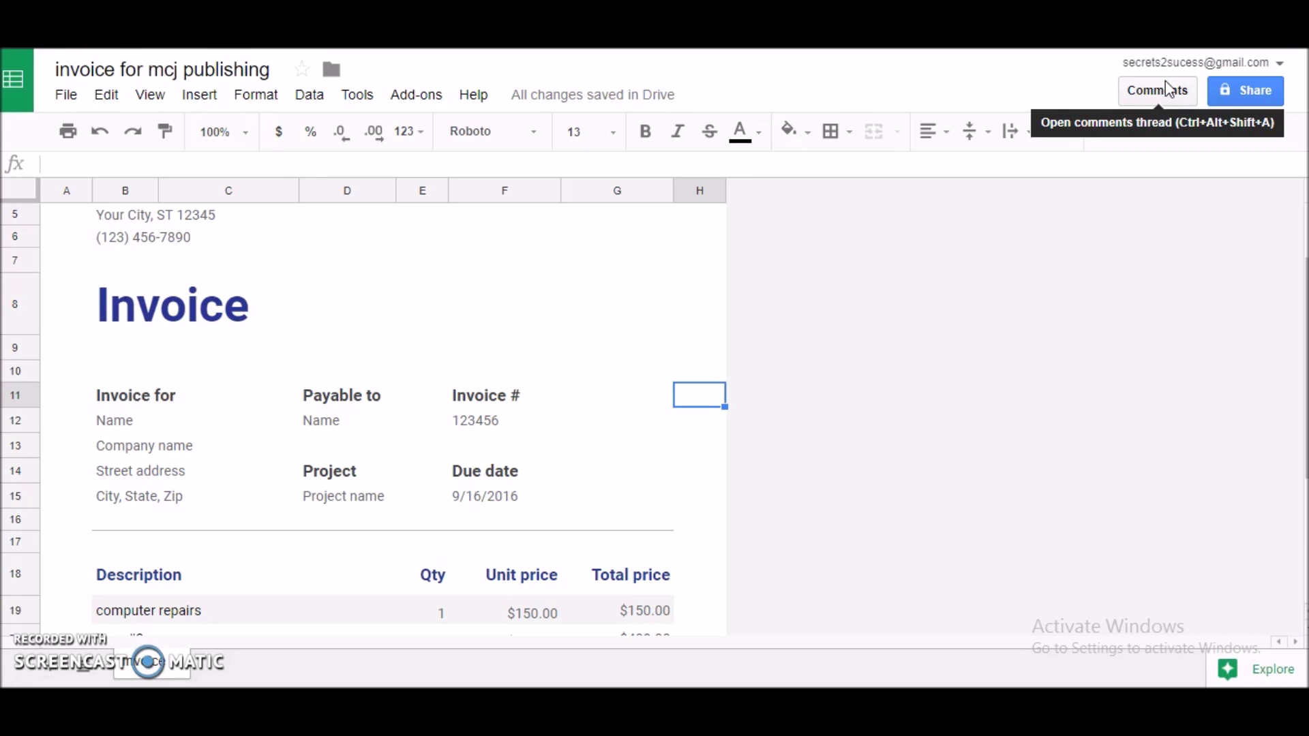
pyautogui.click(1026, 334)
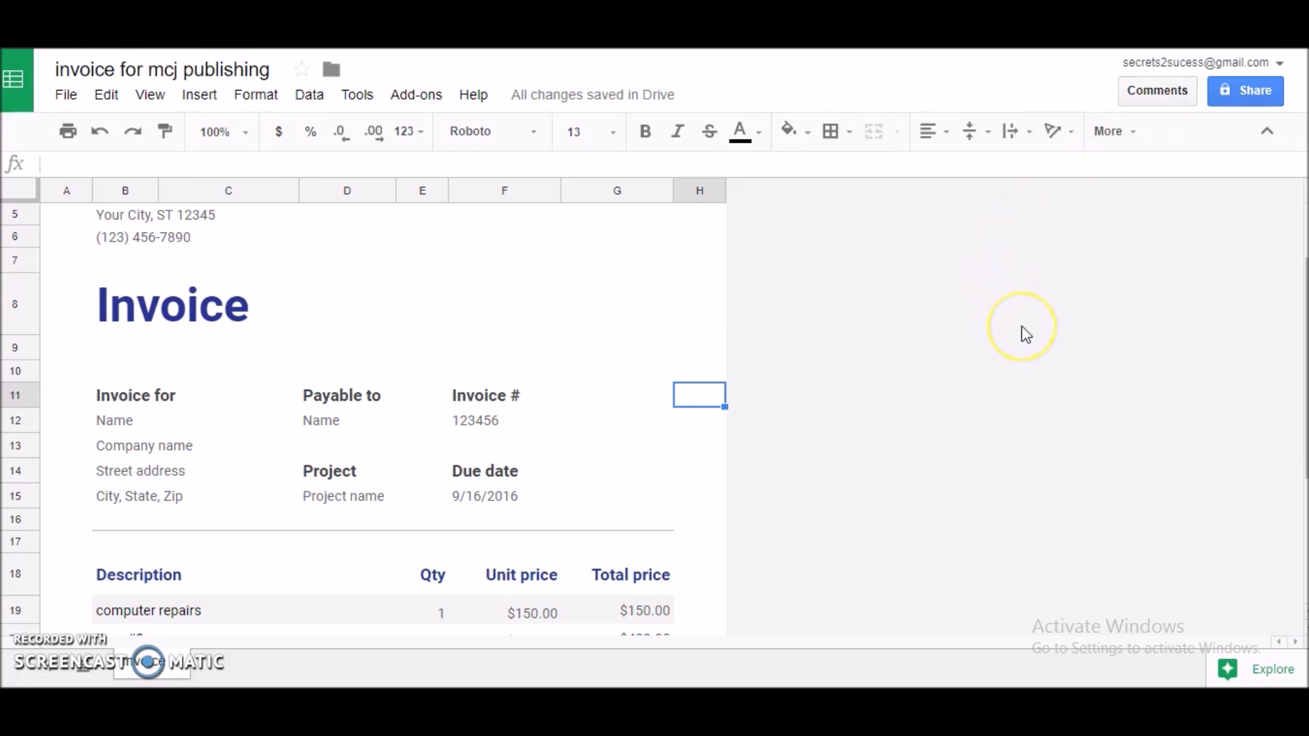